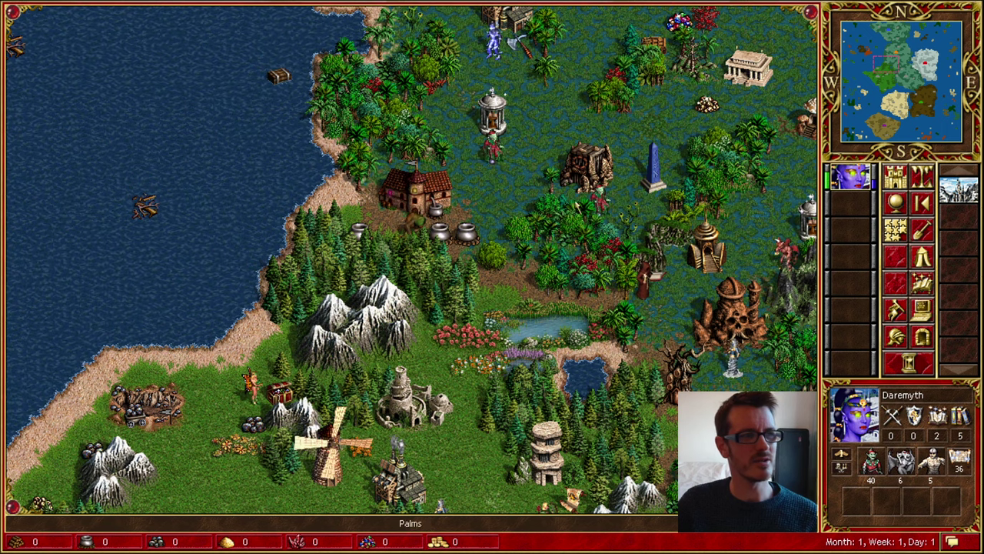
# Examine the eastern snow zone and its neighbouring swamp on the surface, and the underground level beneath it
pyautogui.click(900, 68)
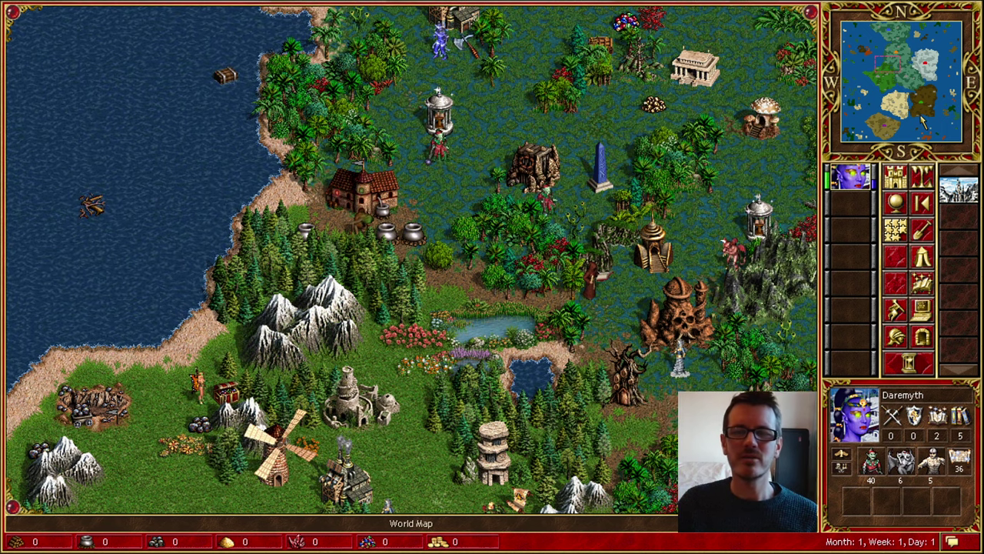
pyautogui.click(923, 70)
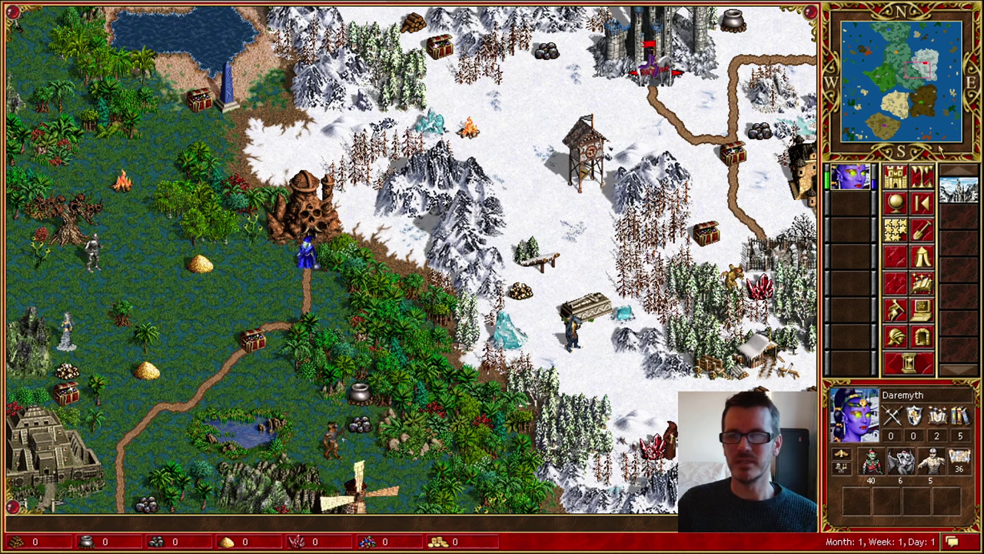
pyautogui.click(923, 177)
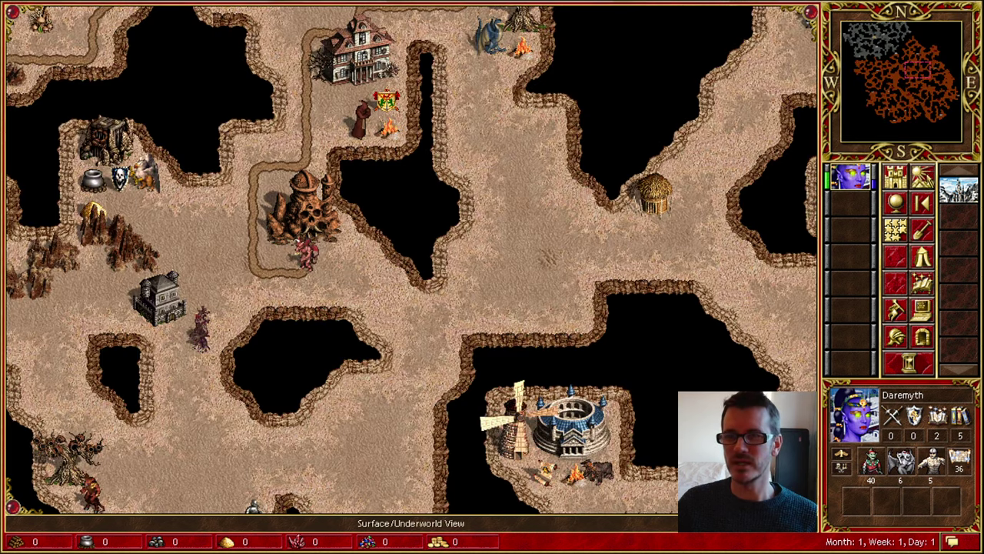
pyautogui.click(923, 177)
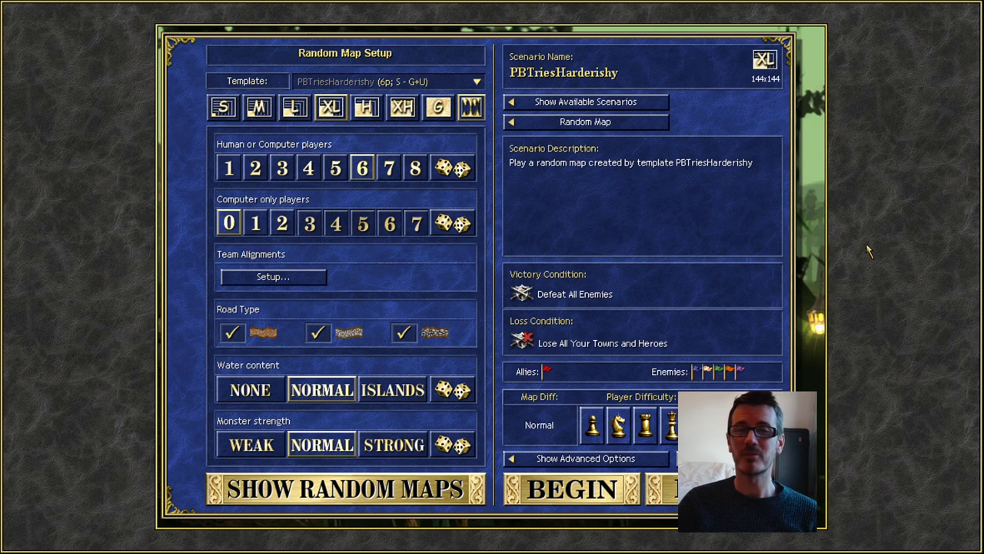
# Choose a random map based on the PBTriesHarderishy template as the scenario
pyautogui.click(624, 128)
pyautogui.click(509, 128)
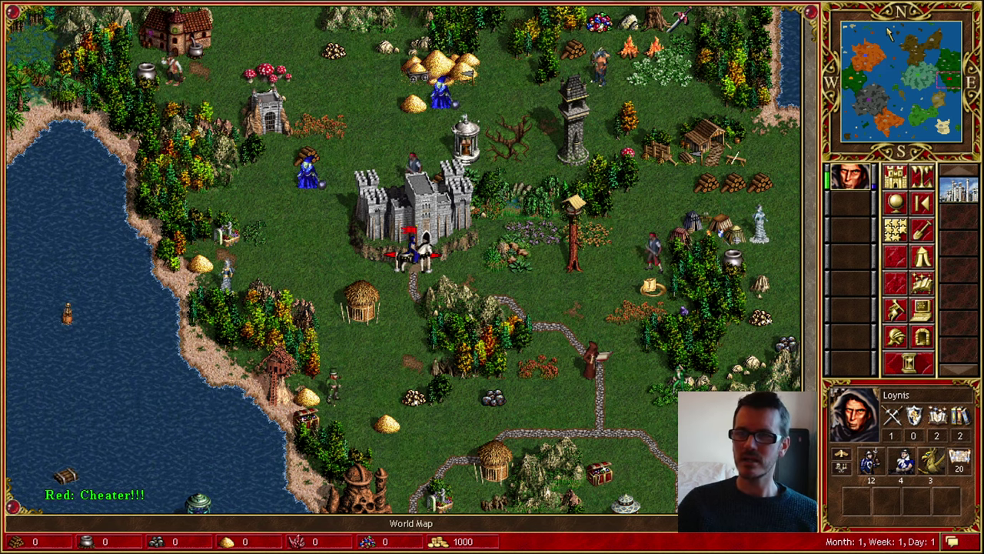
# Examine the north-western wasteland zone around the blue player's town on the new map's surface
pyautogui.click(871, 66)
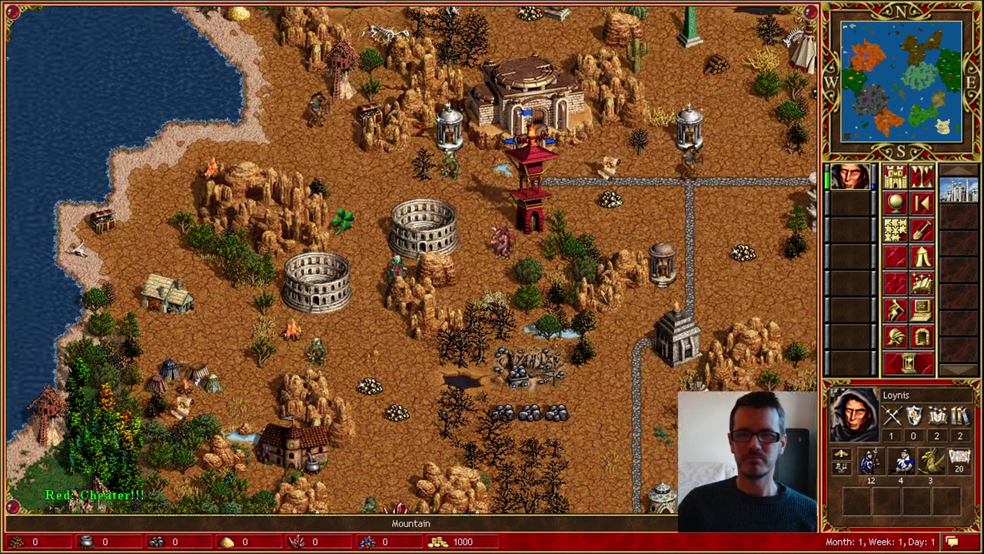
pyautogui.moveTo(373, 350); pyautogui.dragTo(364, 445)
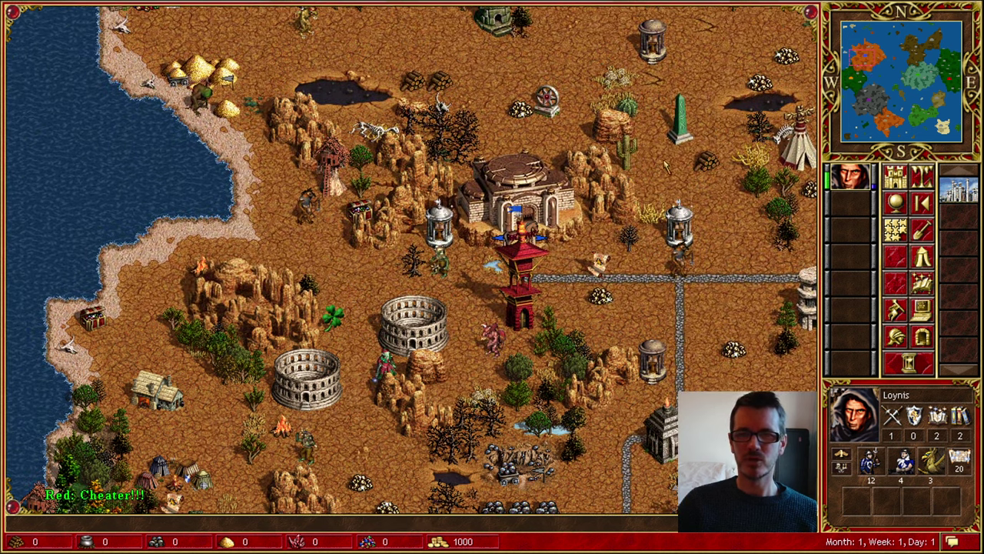
pyautogui.moveTo(521, 277); pyautogui.dragTo(354, 439)
pyautogui.moveTo(604, 409); pyautogui.dragTo(674, 284)
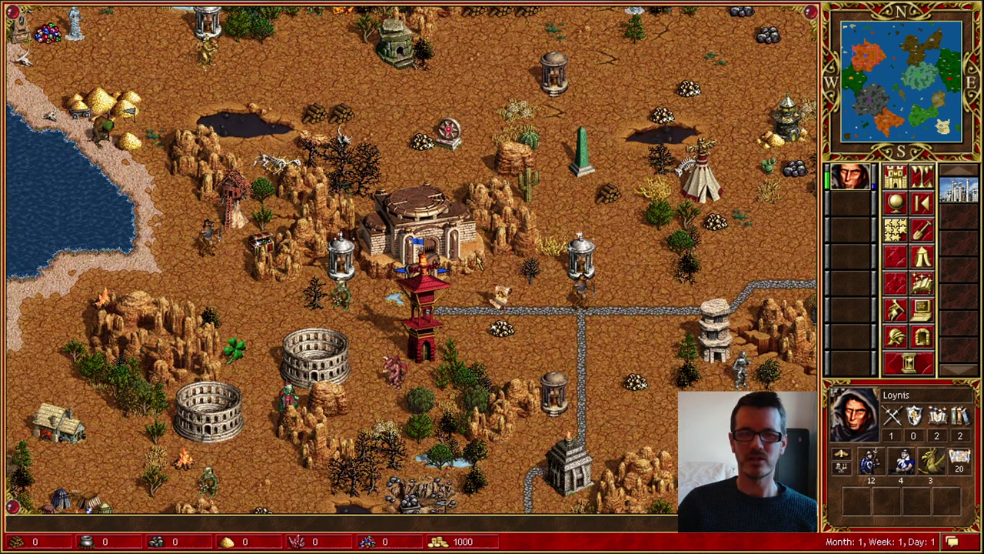
# Examine the western grass zone, the volcanic zone south of it and the neighbouring southern wasteland zone
pyautogui.click(856, 80)
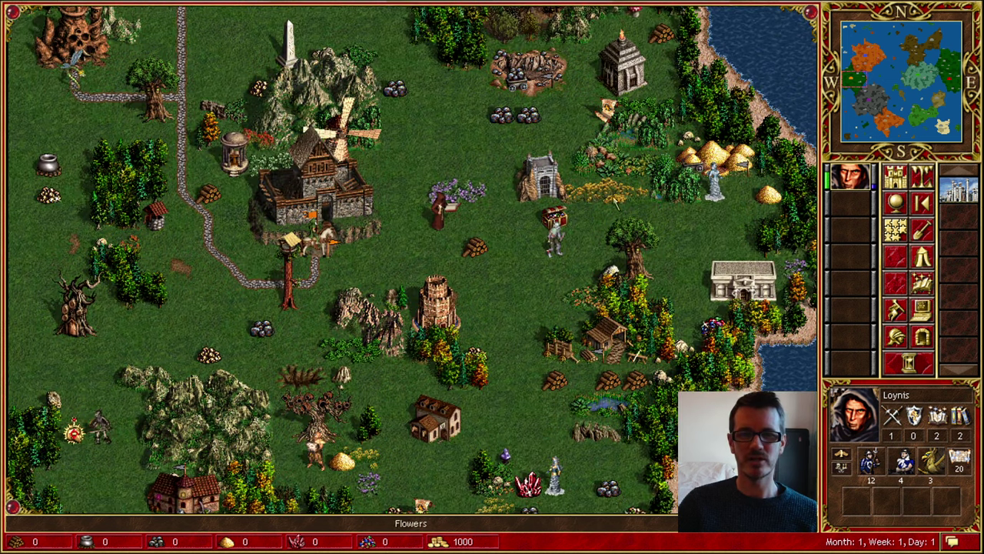
pyautogui.moveTo(616, 293); pyautogui.dragTo(684, 296)
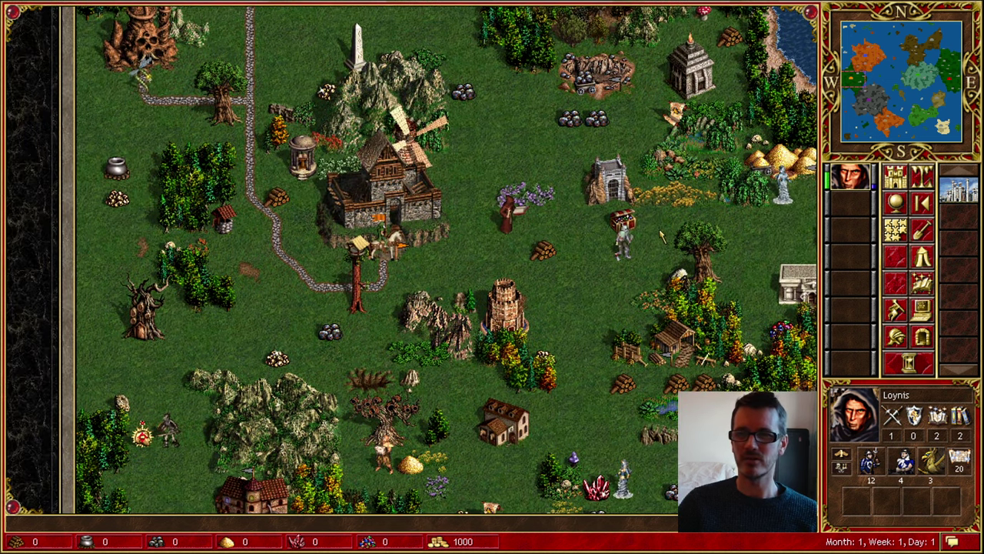
pyautogui.click(867, 102)
pyautogui.moveTo(662, 238); pyautogui.dragTo(603, 106)
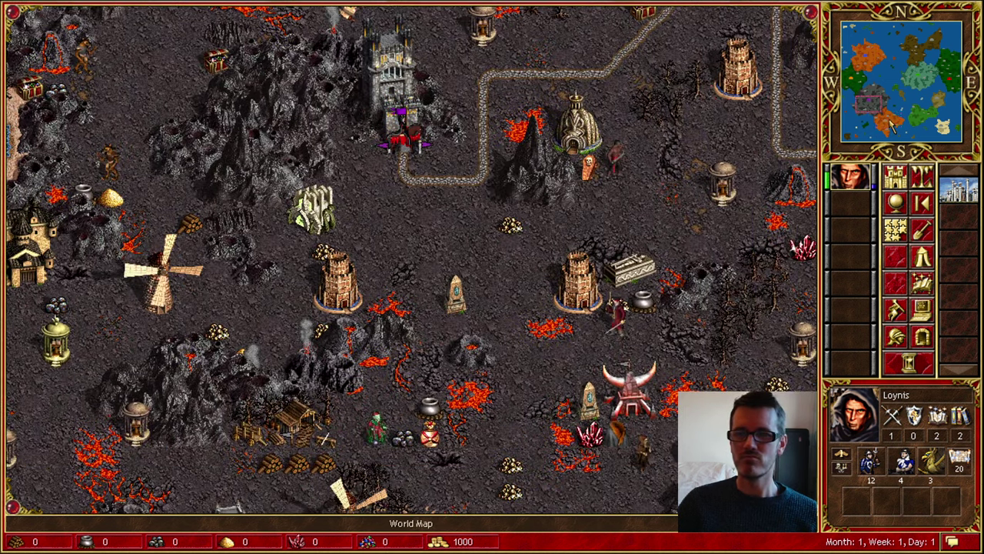
pyautogui.click(850, 135)
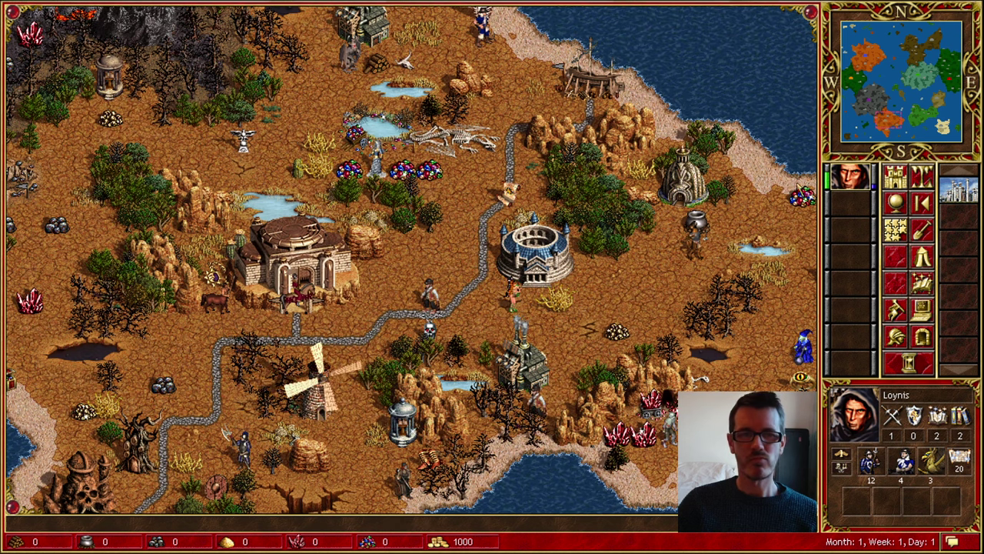
# Examine the central swamp zone around the green player's town and the southern grass zone around the Portal of Glory
pyautogui.click(929, 85)
pyautogui.click(908, 85)
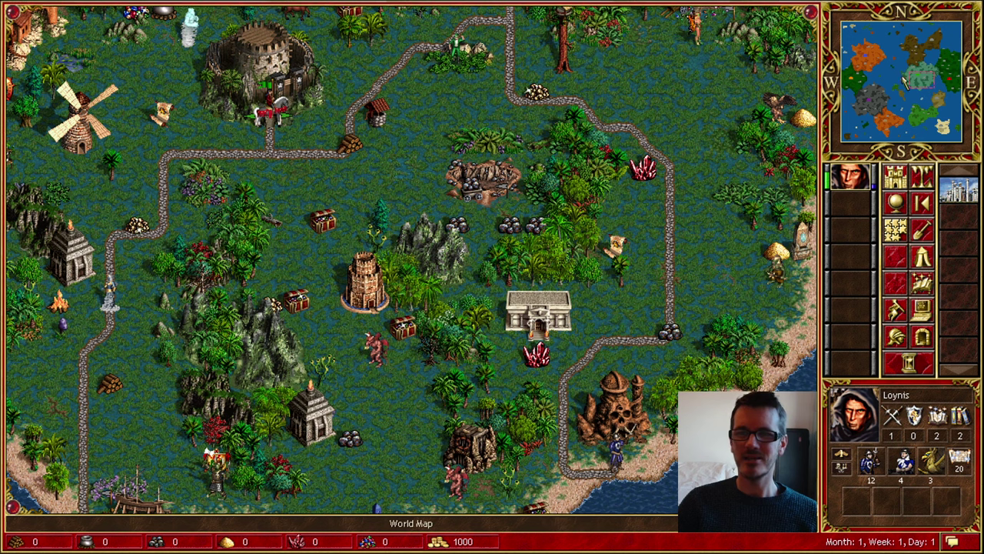
pyautogui.press('Up')
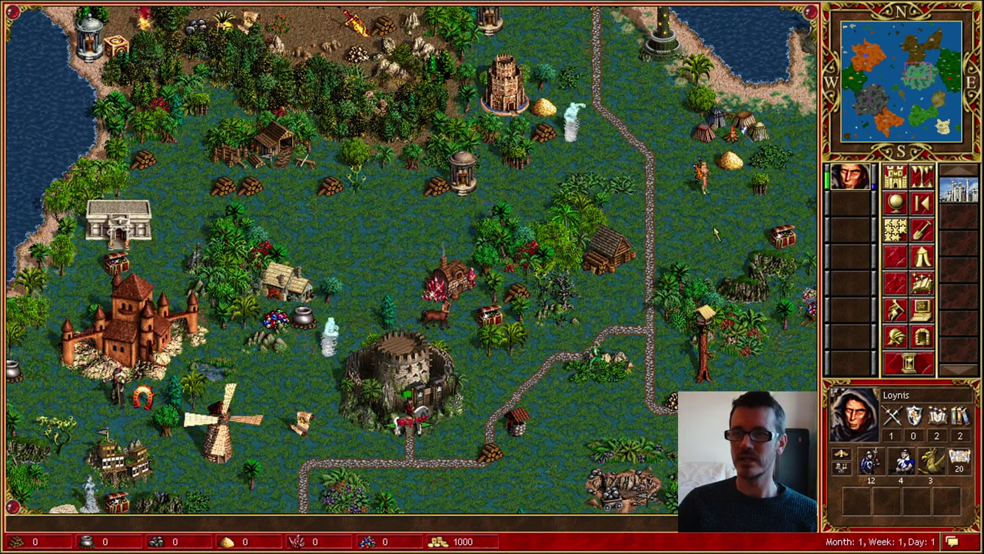
pyautogui.click(920, 122)
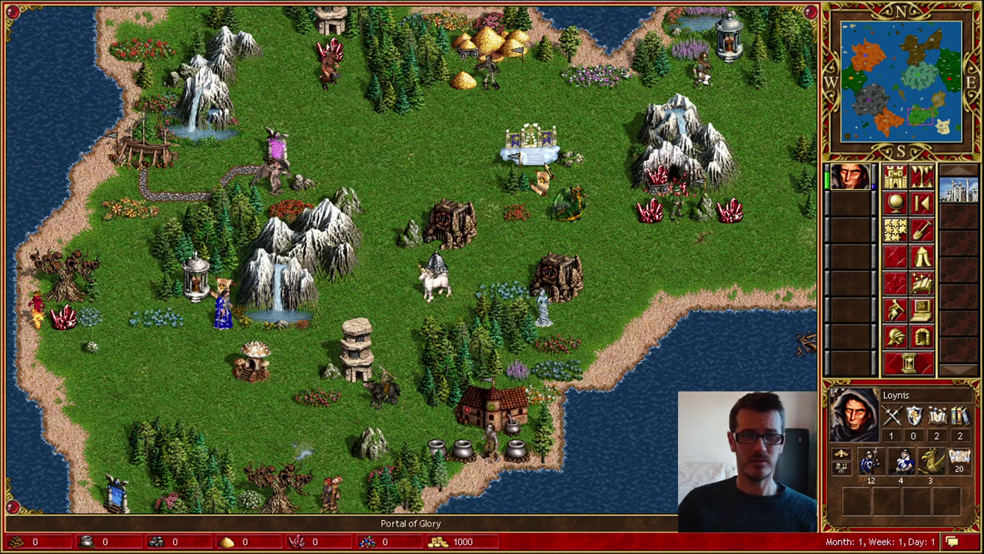
pyautogui.moveTo(565, 157); pyautogui.dragTo(555, 258)
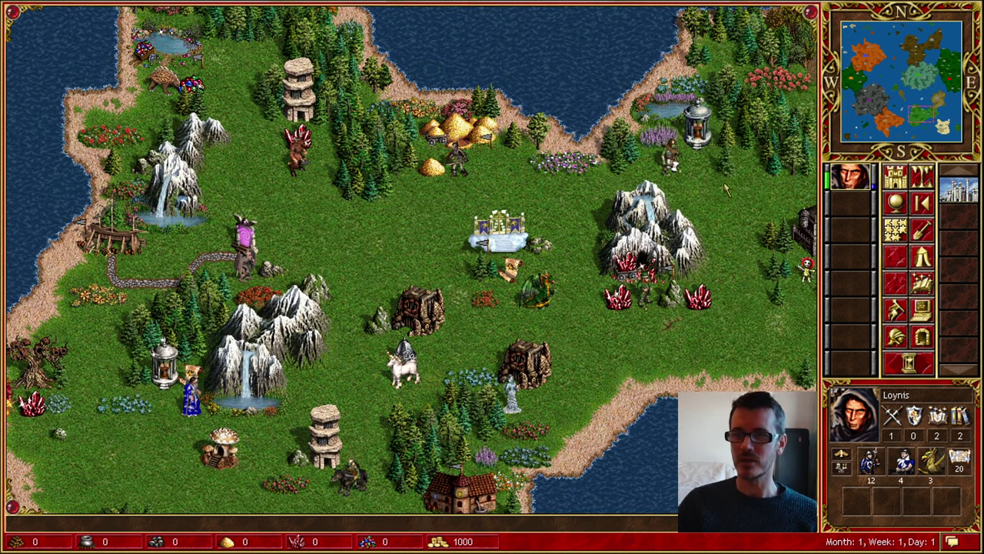
# Examine the south-eastern island with the neutral Inferno town and the eastern grass zone around the red player's castle
pyautogui.moveTo(676, 158); pyautogui.dragTo(242, 417)
pyautogui.moveTo(495, 151); pyautogui.dragTo(453, 354)
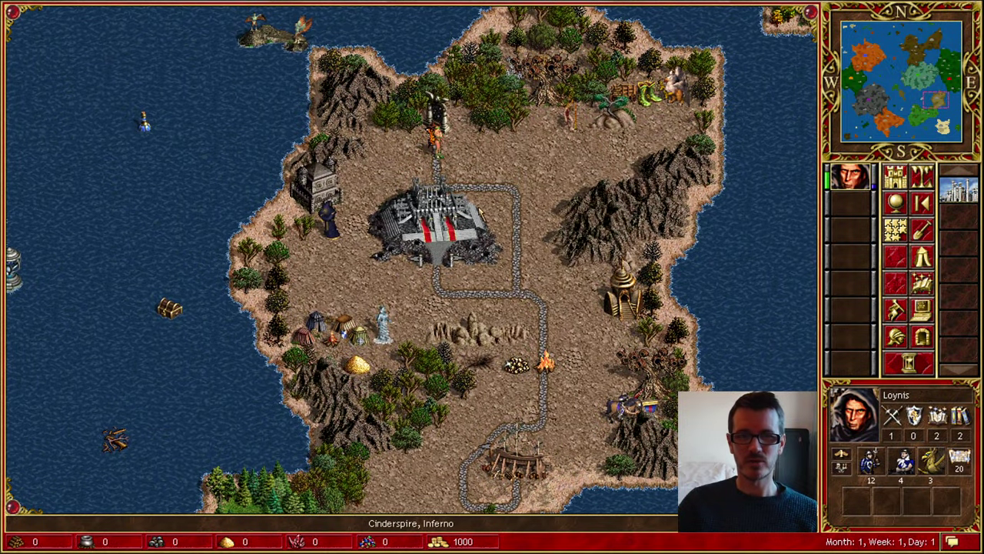
pyautogui.rightClick(630, 96)
pyautogui.moveTo(630, 95); pyautogui.dragTo(481, 314)
pyautogui.moveTo(572, 119); pyautogui.dragTo(416, 463)
pyautogui.press('Up')
pyautogui.press('Right')
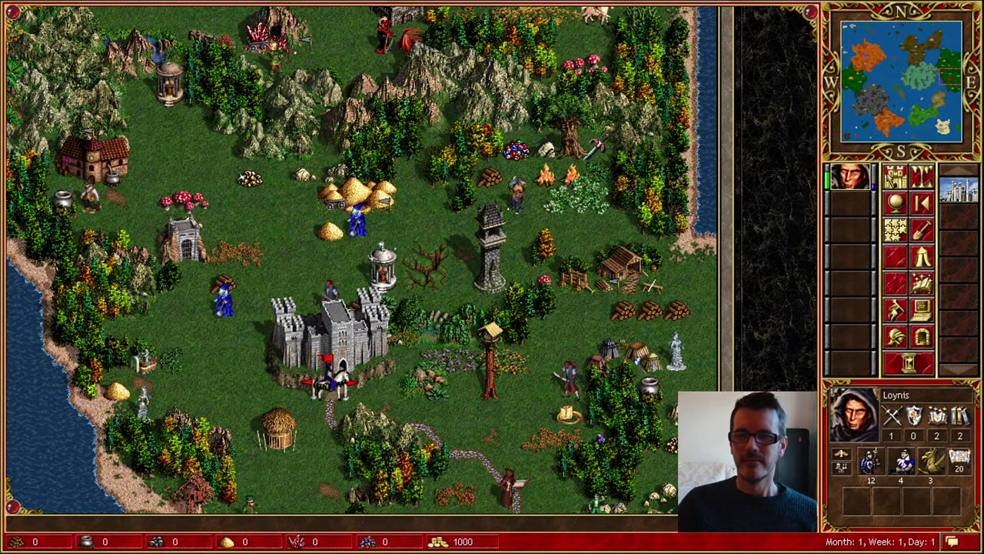
# Examine the underground cave zones in the east, north-west and south-west of the map
pyautogui.click(923, 176)
pyautogui.click(936, 76)
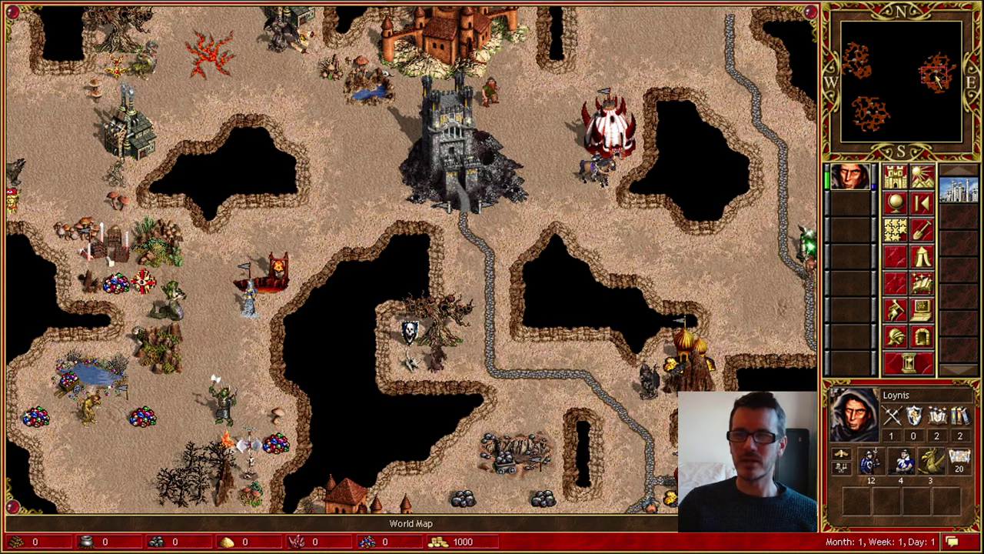
pyautogui.moveTo(936, 75); pyautogui.dragTo(931, 81)
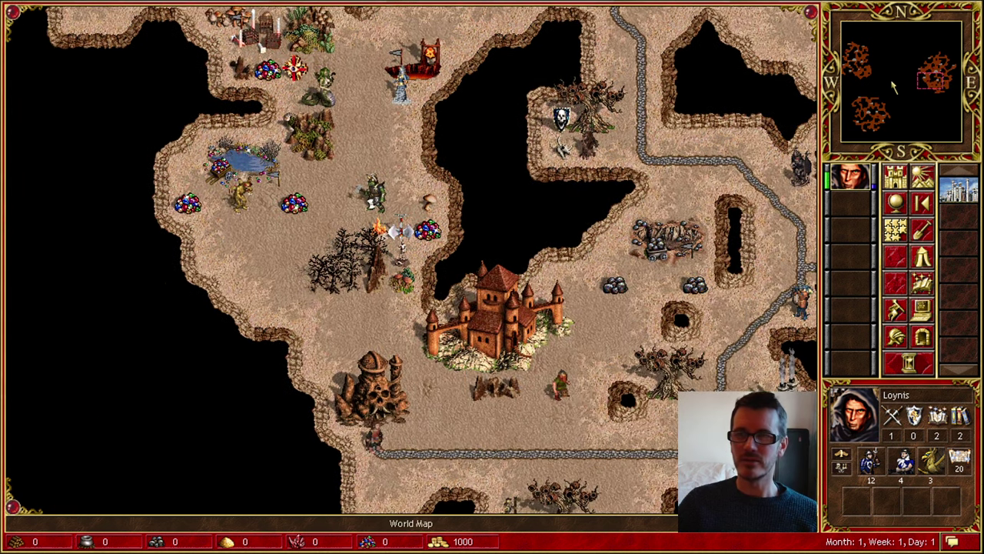
pyautogui.click(857, 63)
pyautogui.click(854, 55)
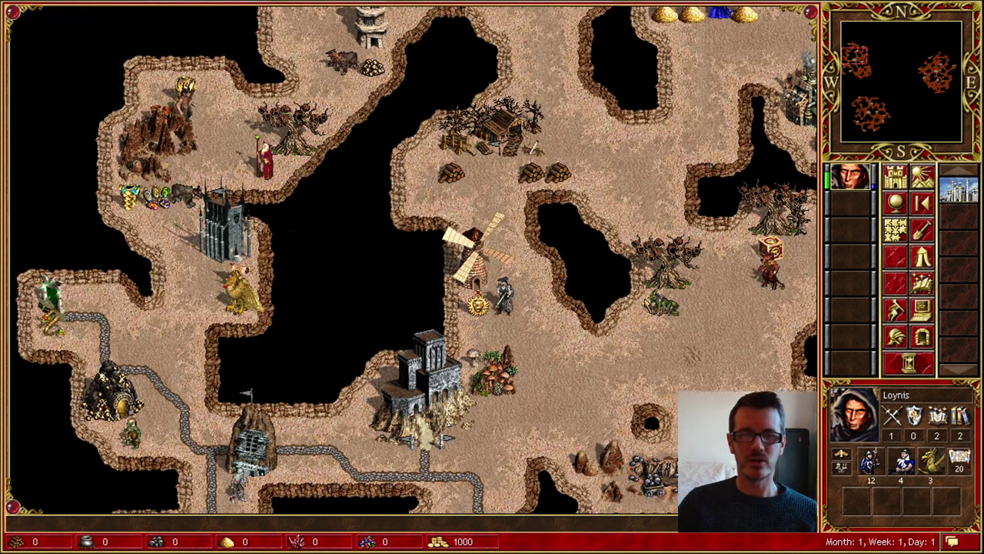
pyautogui.click(870, 114)
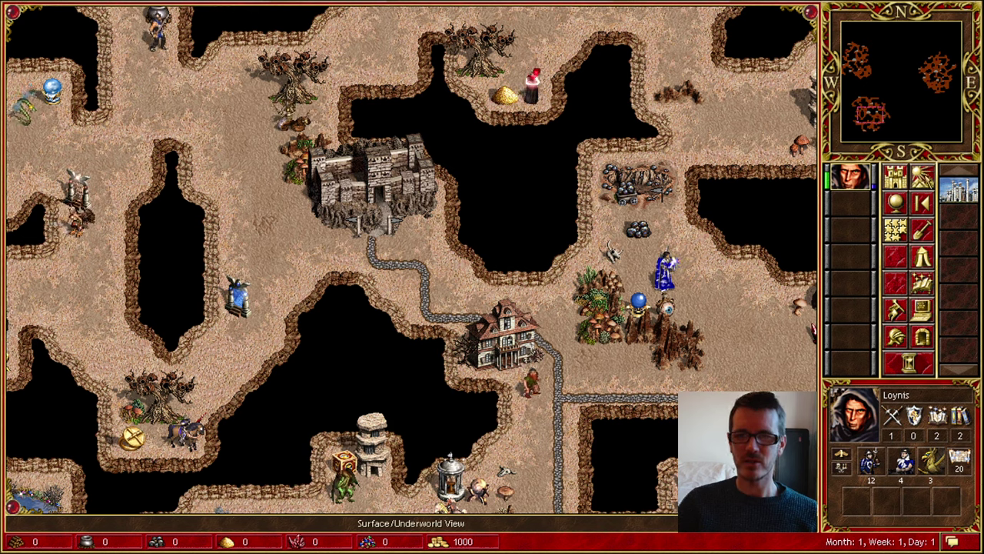
pyautogui.click(923, 175)
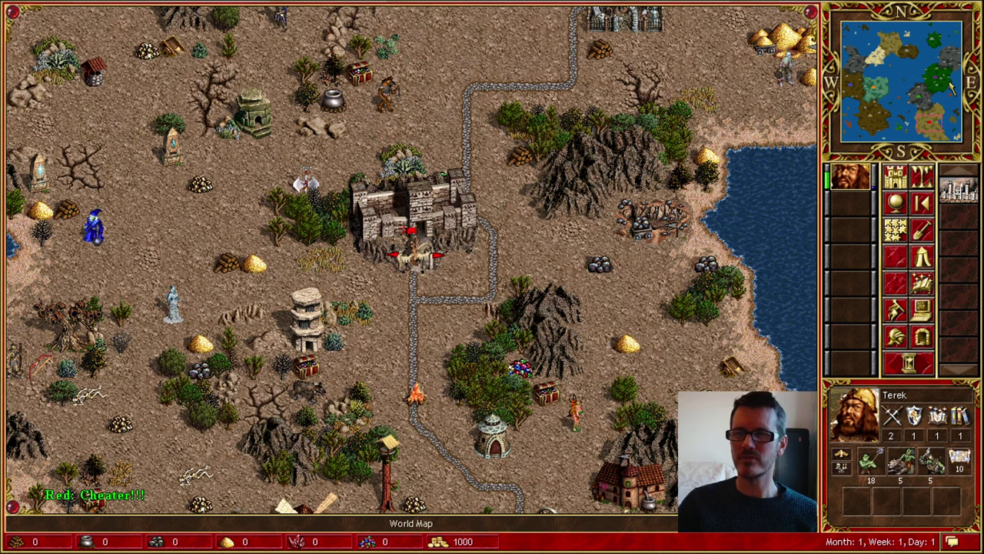
# Examine the south-western dirt zone and its coast on the next map's surface
pyautogui.click(879, 115)
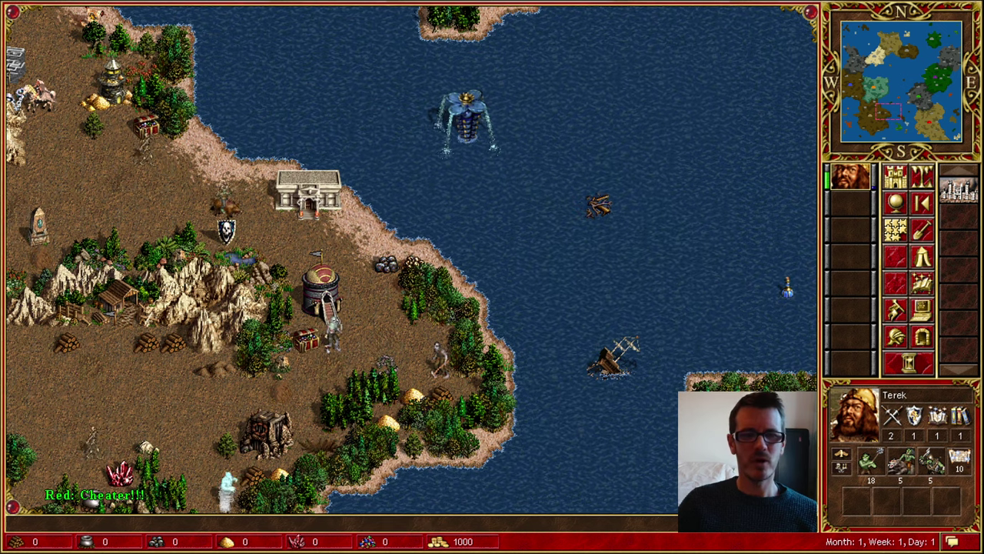
pyautogui.moveTo(396, 129); pyautogui.dragTo(701, 139)
pyautogui.press('Down')
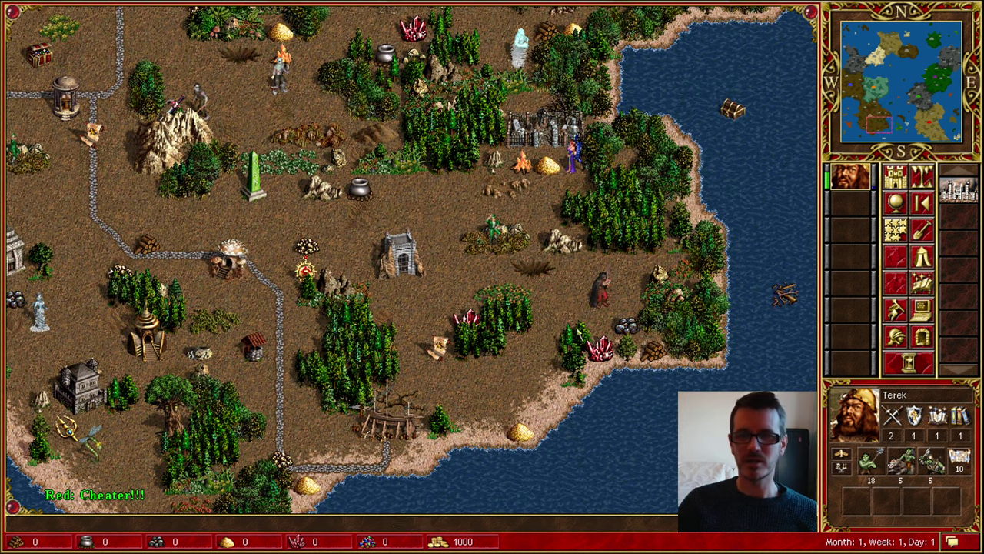
pyautogui.press('Up')
pyautogui.press('Left')
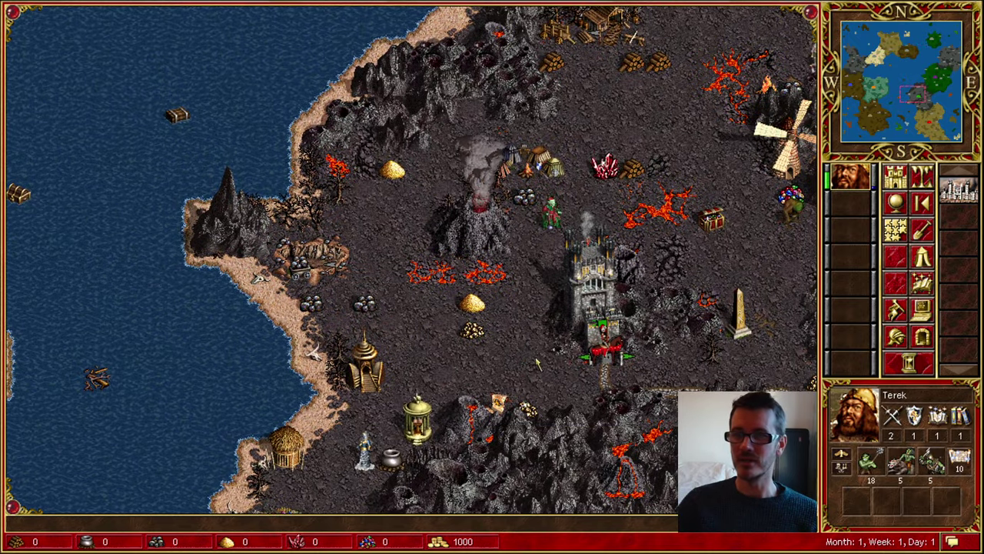
# Examine the eastern volcanic zone, the grass zone around the purple player's castle and the sea west of them
pyautogui.press('Up')
pyautogui.press('Right')
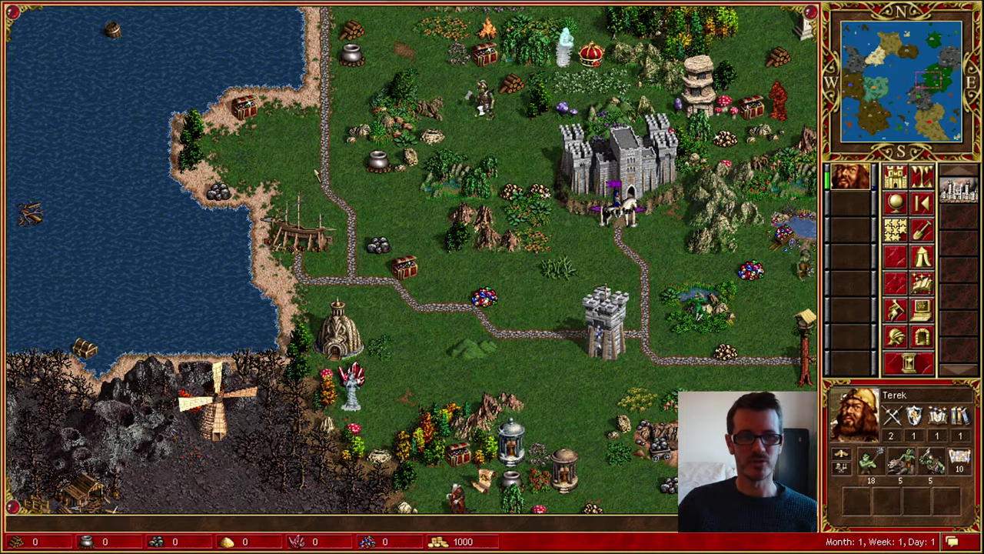
pyautogui.press('Down')
pyautogui.press('Left')
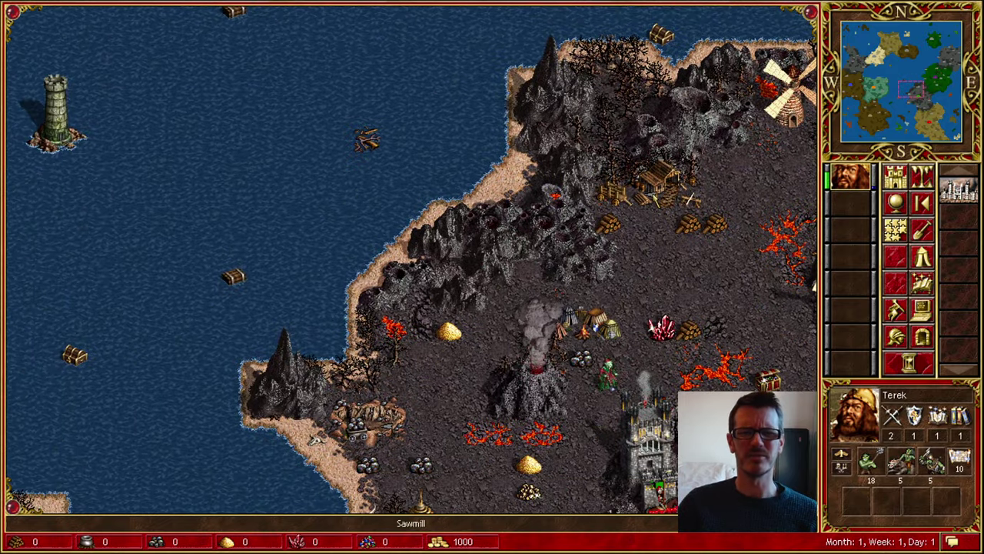
pyautogui.moveTo(105, 163); pyautogui.dragTo(527, 298)
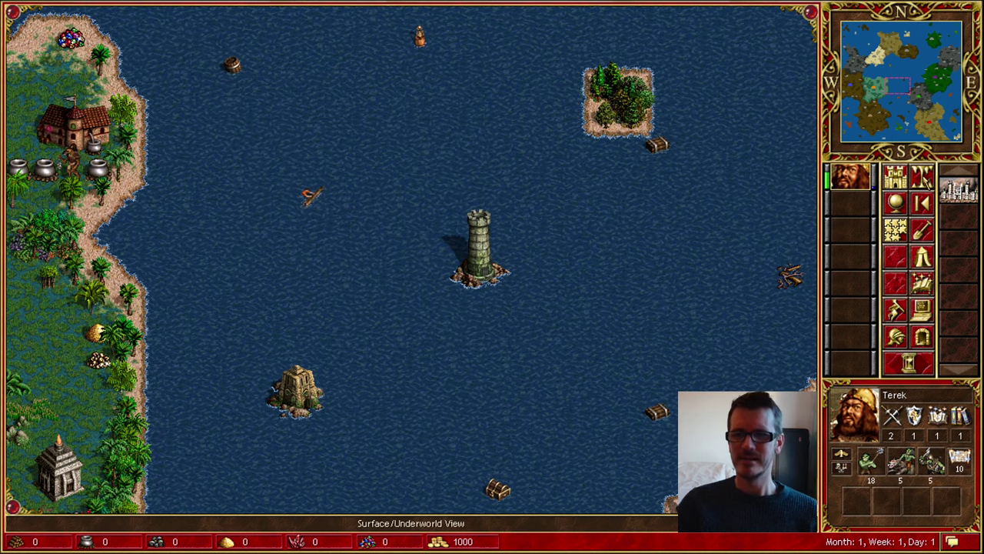
# Examine the southern part of the eastern underground cave zone, including the terrain information for its ground
pyautogui.click(923, 177)
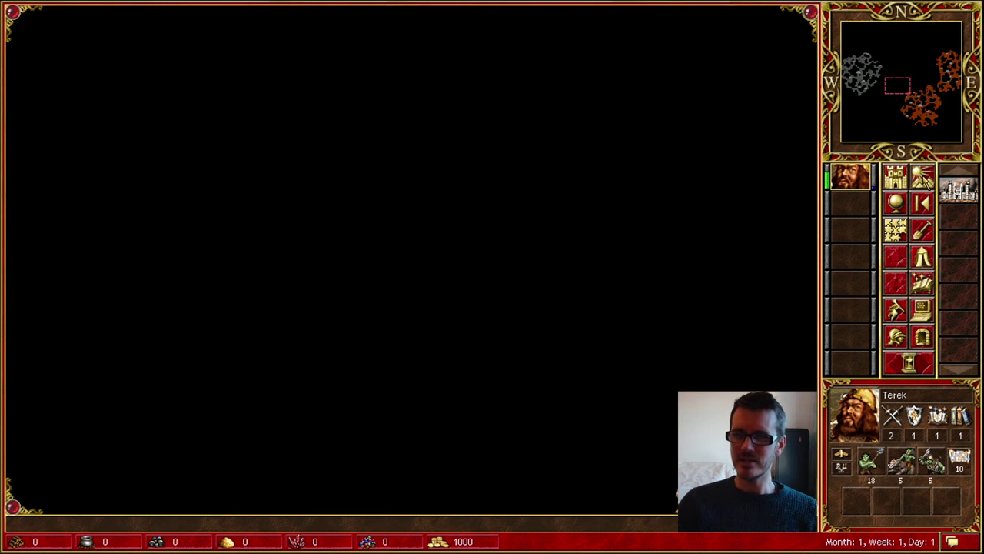
pyautogui.click(945, 81)
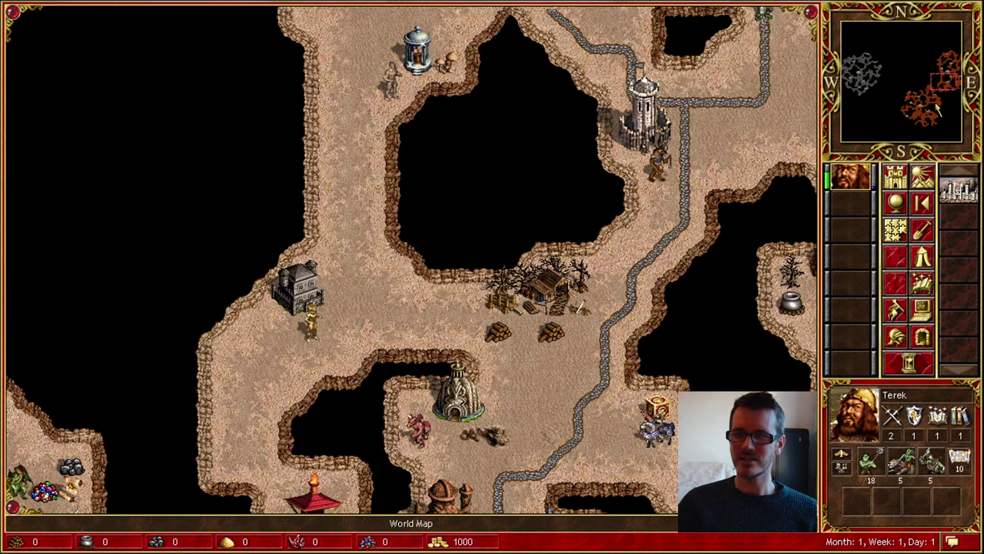
pyautogui.moveTo(457, 408); pyautogui.dragTo(527, 262)
pyautogui.moveTo(420, 265); pyautogui.dragTo(476, 252)
pyautogui.rightClick(536, 402)
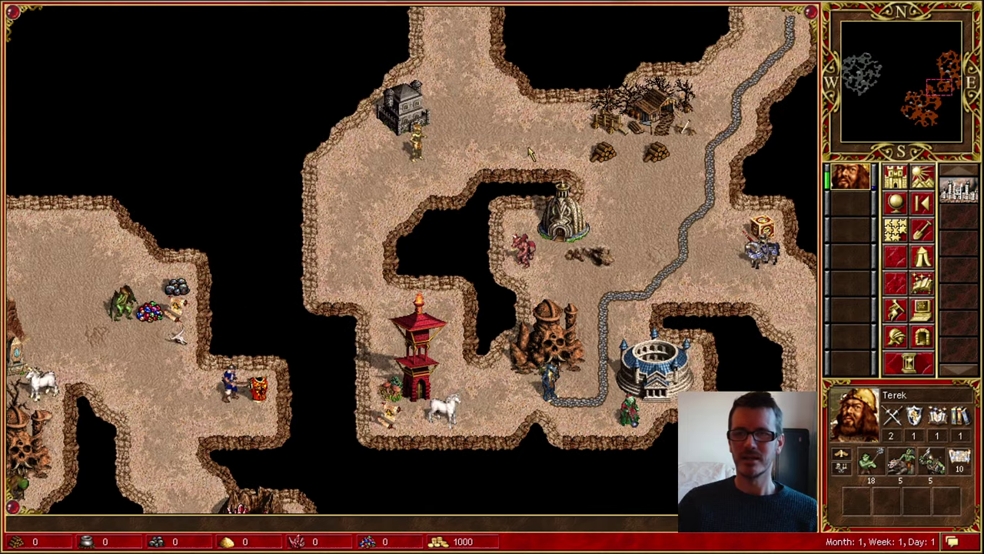
pyautogui.rightClick(766, 189)
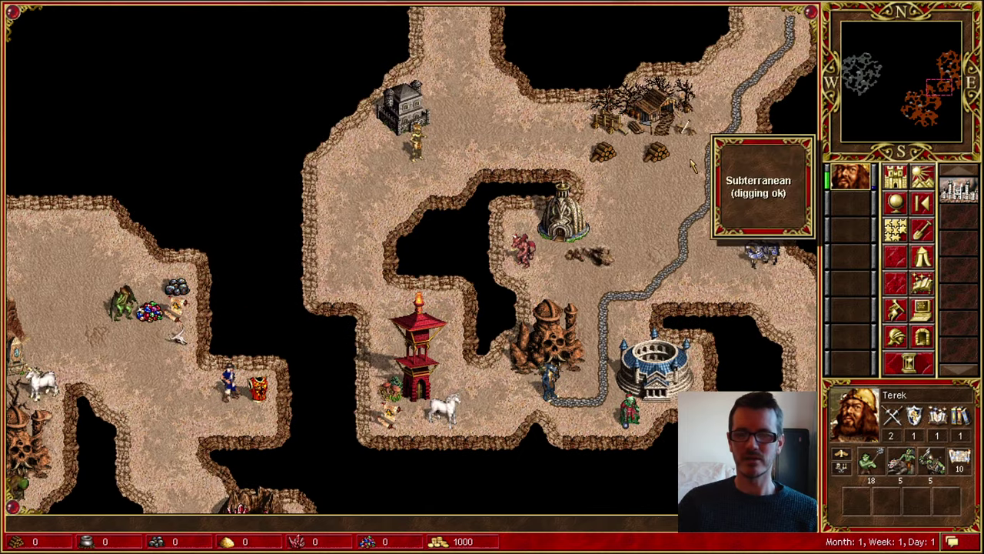
# Examine the northern part of the eastern underground cave zone around the neutral town
pyautogui.moveTo(766, 190); pyautogui.dragTo(442, 424)
pyautogui.moveTo(548, 174); pyautogui.dragTo(569, 437)
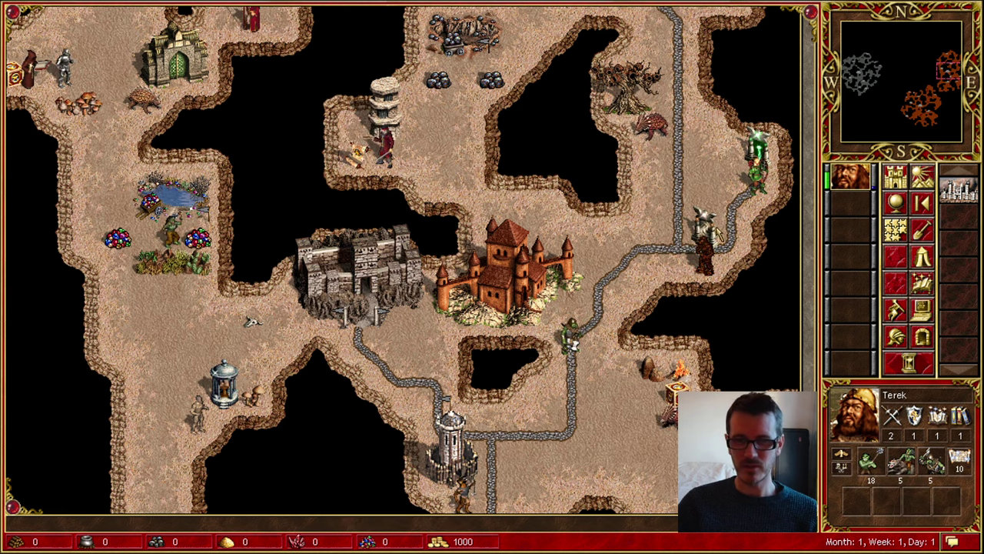
pyautogui.moveTo(254, 503); pyautogui.dragTo(820, 5)
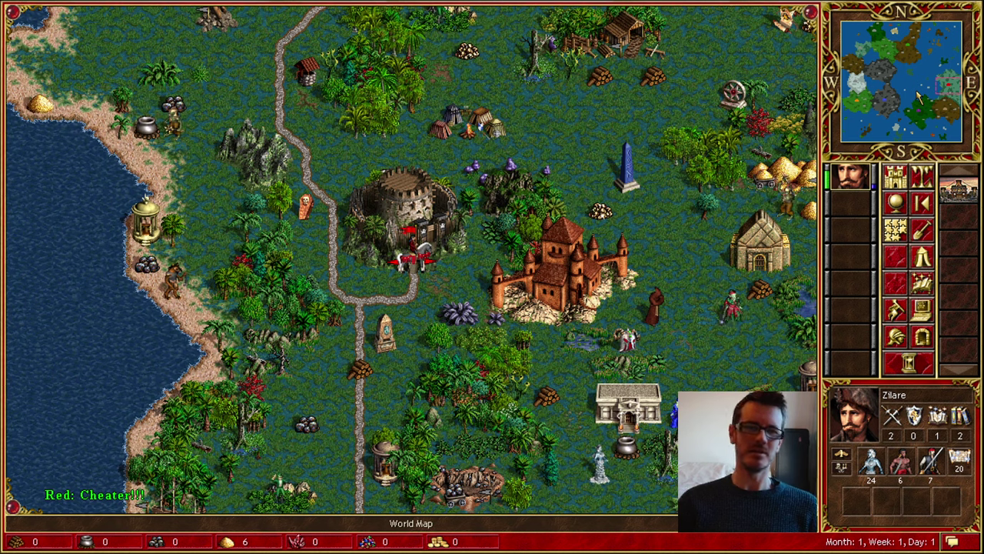
# Examine the northern grass zone on the surface and the northern underground cave zone around its town
pyautogui.click(878, 34)
pyautogui.moveTo(759, 86); pyautogui.dragTo(783, 267)
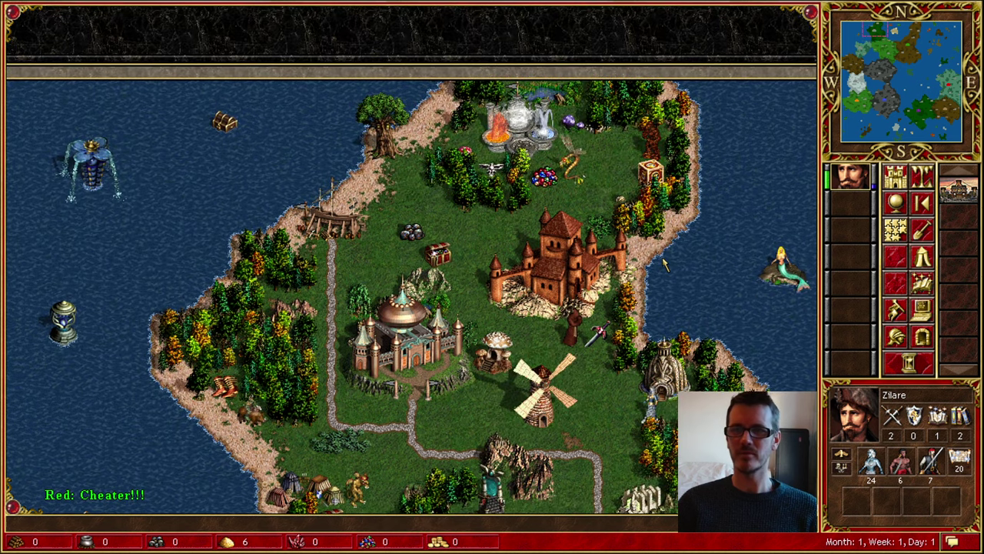
pyautogui.moveTo(663, 261); pyautogui.dragTo(590, 206)
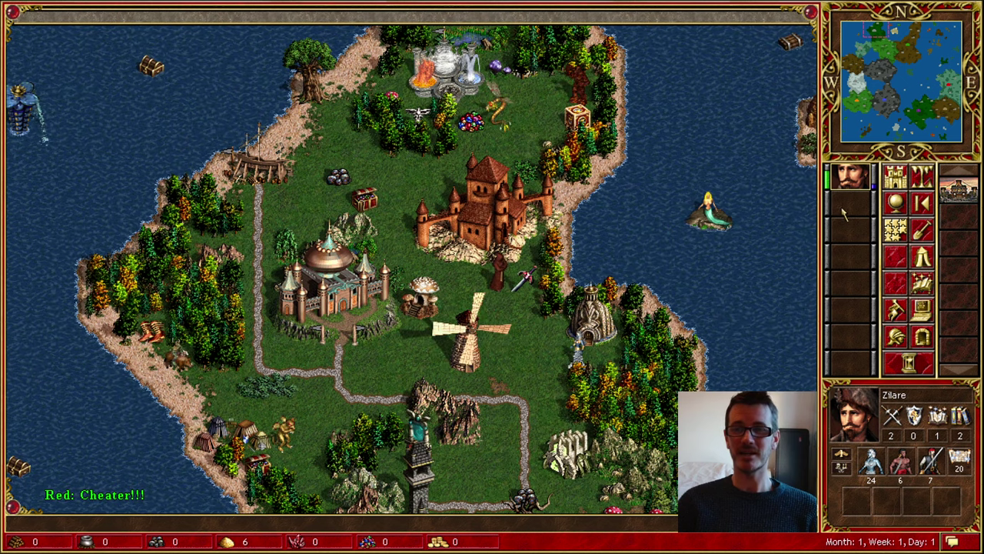
pyautogui.click(923, 180)
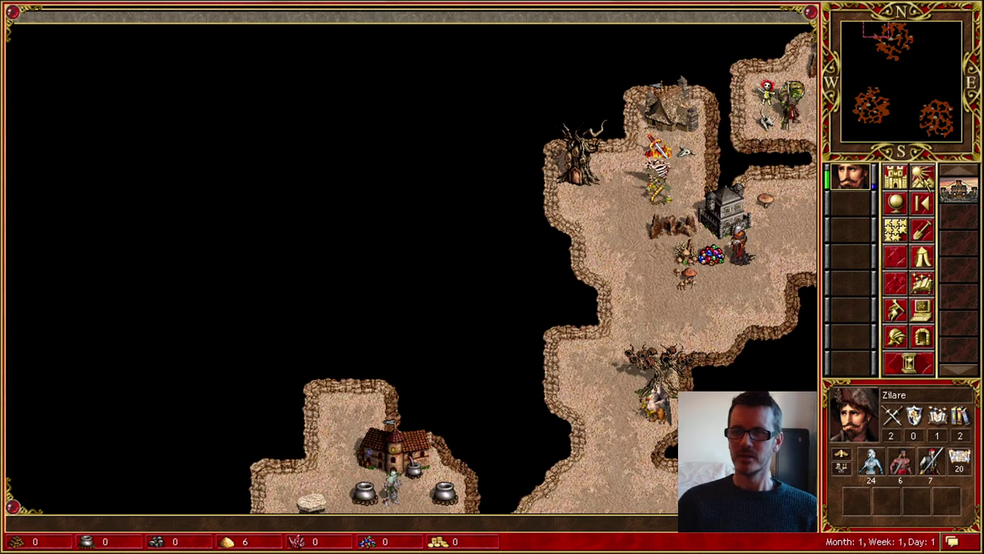
pyautogui.click(894, 40)
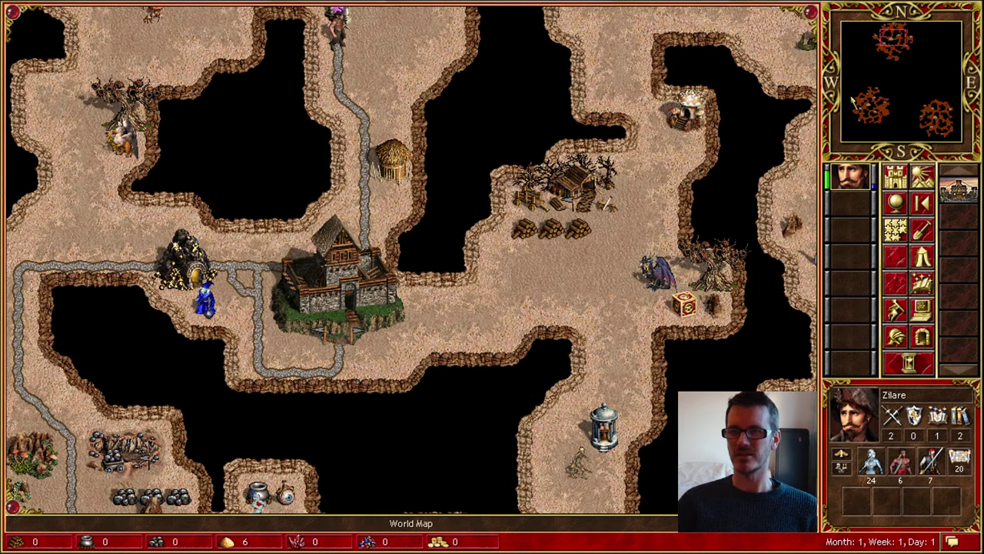
pyautogui.click(924, 179)
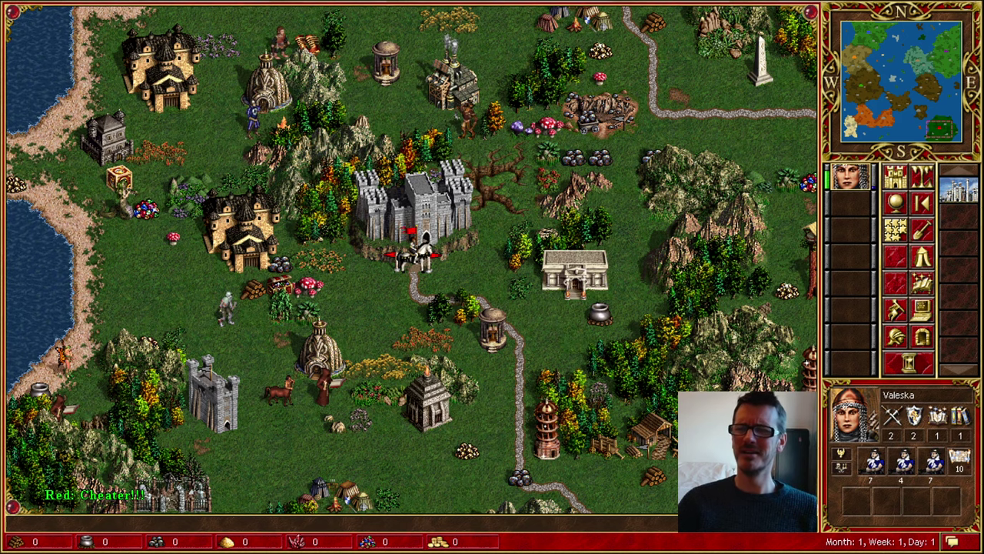
# Examine the next map's central dirt zone, the small dirt island south-east of it and the western coast of the eastern dirt zone
pyautogui.click(900, 104)
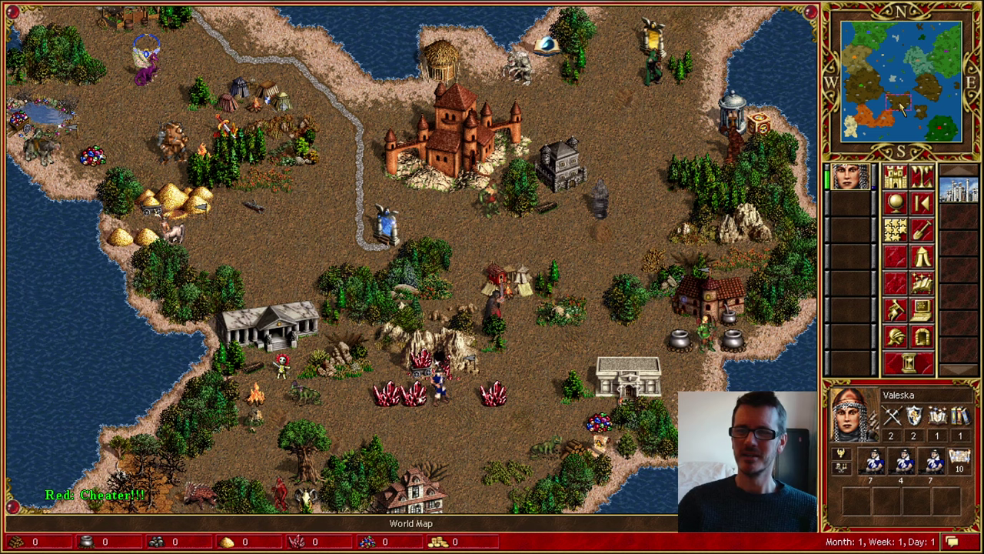
pyautogui.rightClick(724, 153)
pyautogui.moveTo(723, 157); pyautogui.dragTo(449, 95)
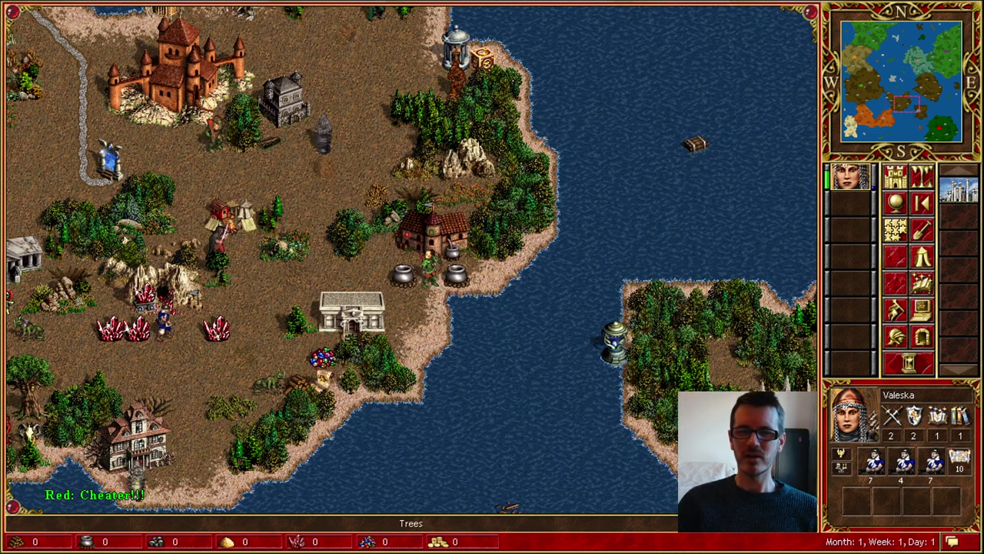
pyautogui.moveTo(685, 302); pyautogui.dragTo(412, 187)
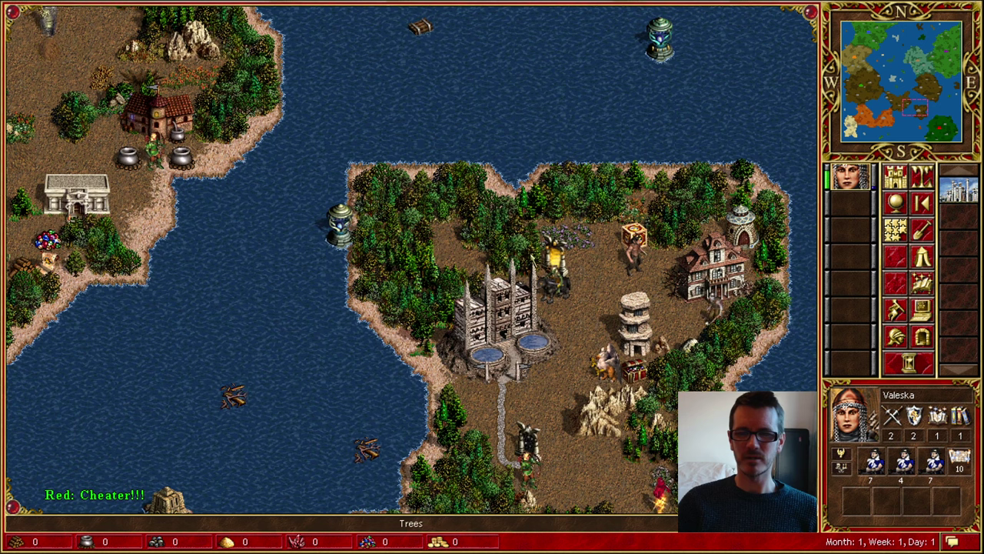
pyautogui.moveTo(686, 474); pyautogui.dragTo(618, 352)
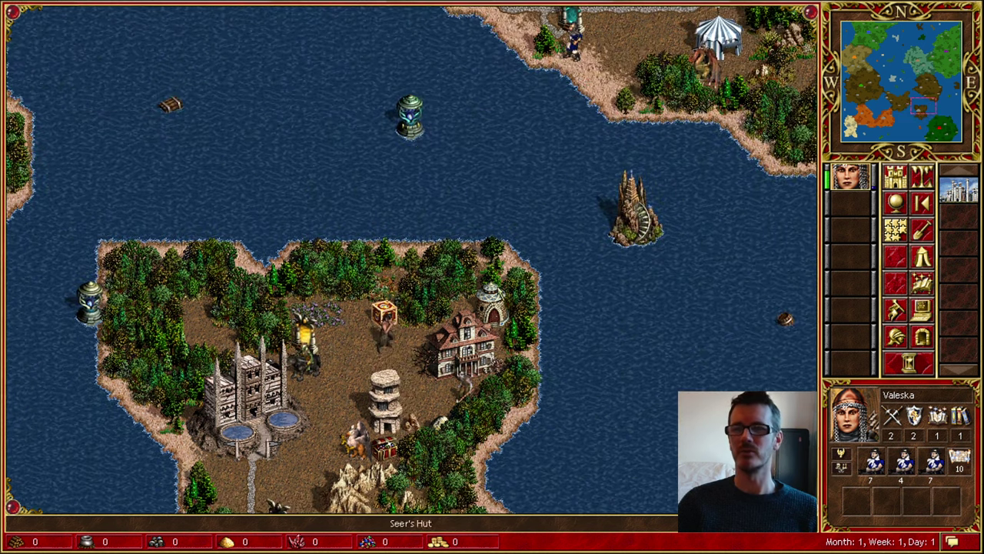
pyautogui.moveTo(412, 153); pyautogui.dragTo(547, 410)
pyautogui.moveTo(543, 200); pyautogui.dragTo(431, 344)
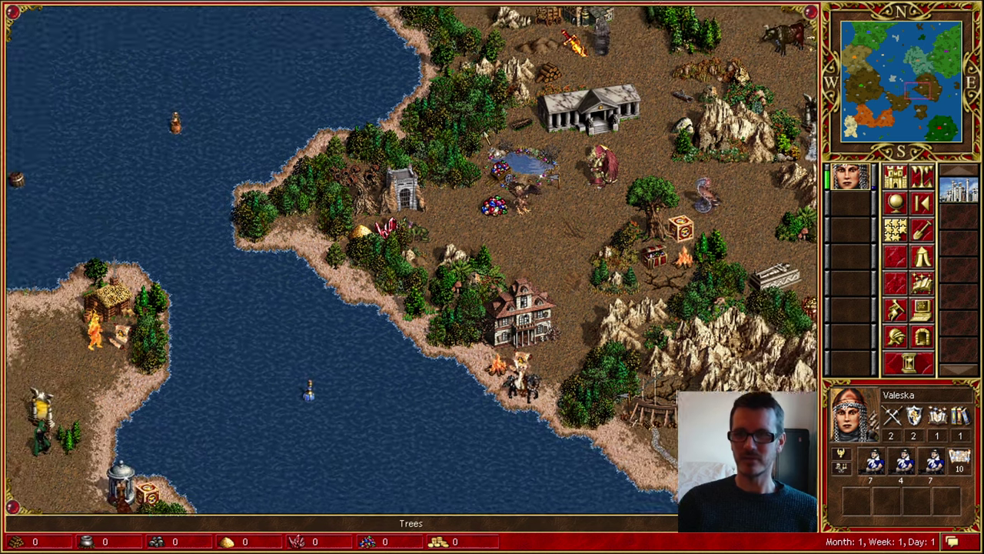
# Examine the northern sea around the snowy islet and the eastern coast of the north-western grass zone
pyautogui.moveTo(338, 170); pyautogui.dragTo(627, 461)
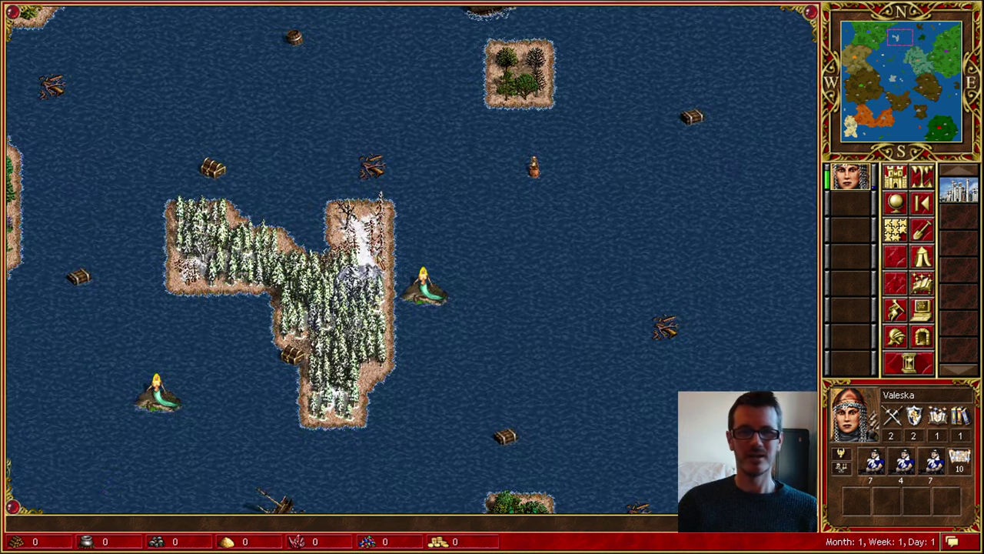
pyautogui.press('Left')
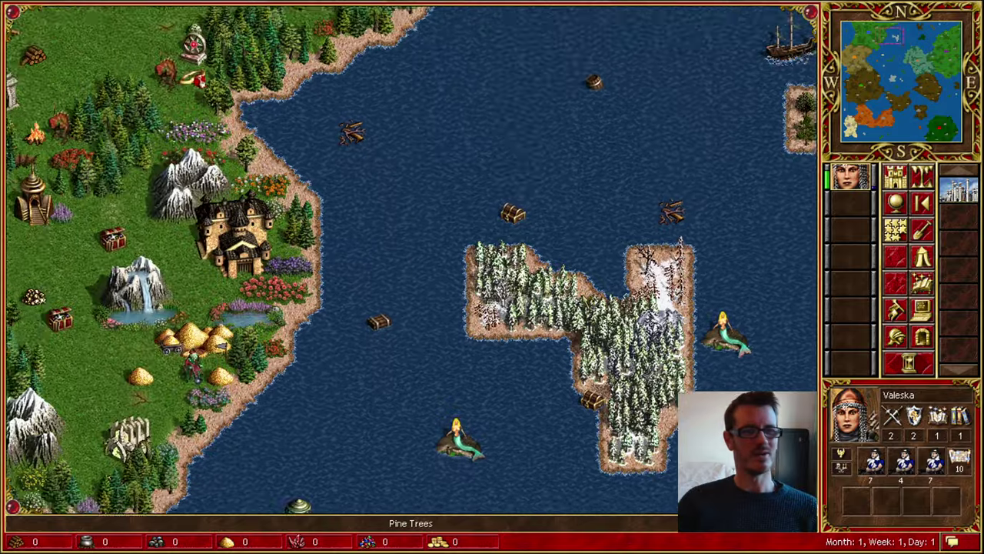
pyautogui.moveTo(430, 444); pyautogui.dragTo(809, 72)
pyautogui.moveTo(628, 382); pyautogui.dragTo(711, 156)
pyautogui.moveTo(652, 383); pyautogui.dragTo(527, 199)
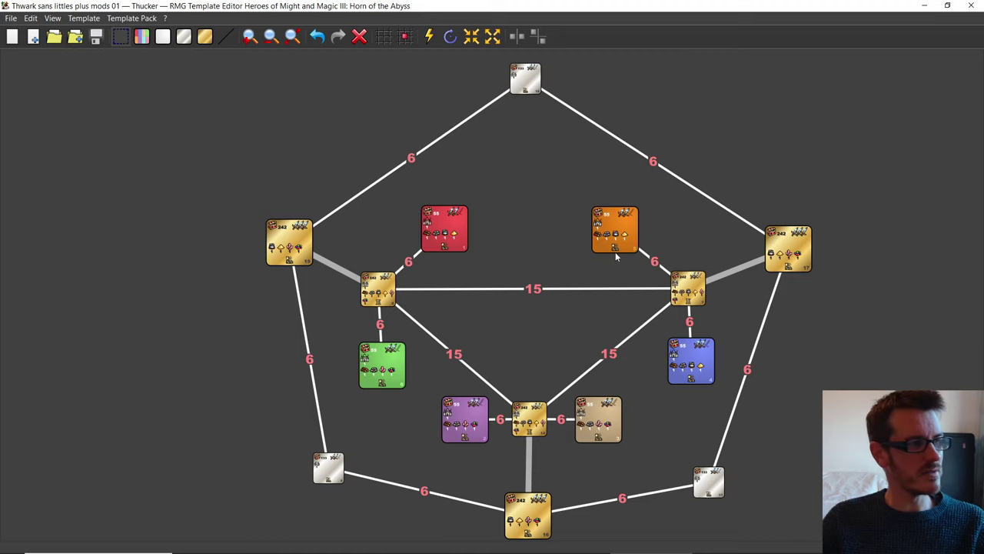
# In the RMG Template Editor, select the red, orange, blue, tan, purple and green player zones together to point them out, and clear the selection
pyautogui.click(464, 249)
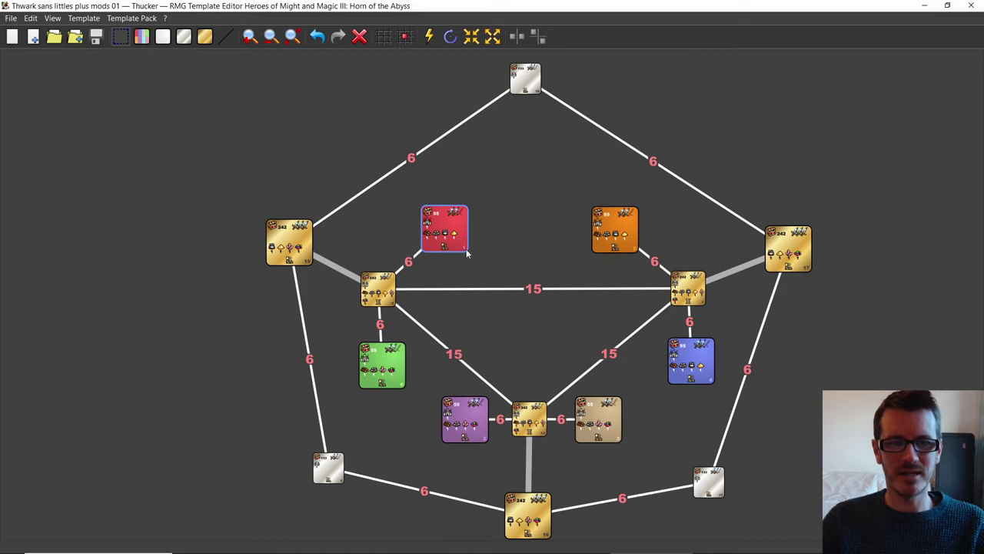
pyautogui.keyDown('ctrl'); pyautogui.click(630, 242); pyautogui.keyUp('ctrl')
pyautogui.keyDown('ctrl'); pyautogui.click(697, 376); pyautogui.keyUp('ctrl')
pyautogui.keyDown('ctrl'); pyautogui.click(595, 439); pyautogui.keyUp('ctrl')
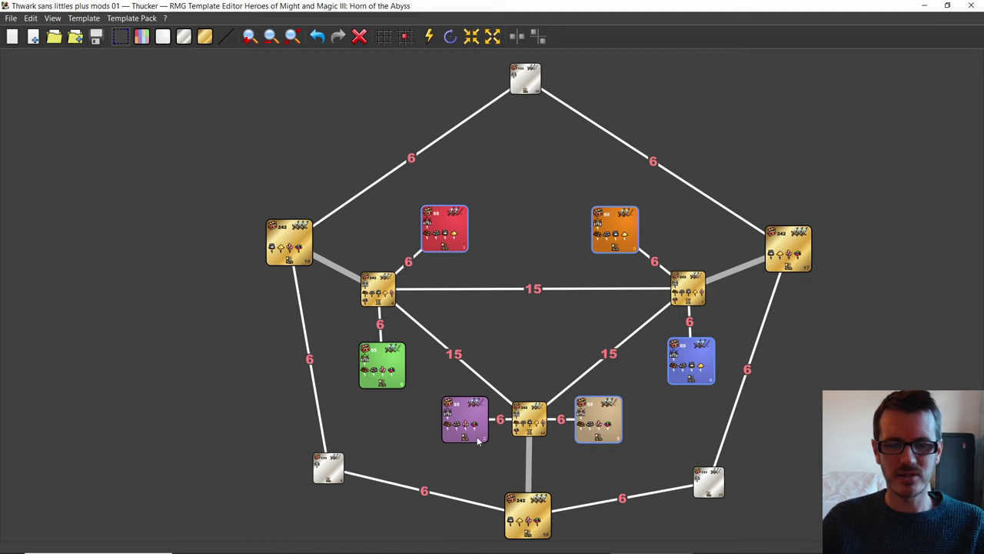
pyautogui.keyDown('ctrl'); pyautogui.click(477, 439); pyautogui.keyUp('ctrl')
pyautogui.keyDown('ctrl'); pyautogui.click(383, 385); pyautogui.keyUp('ctrl')
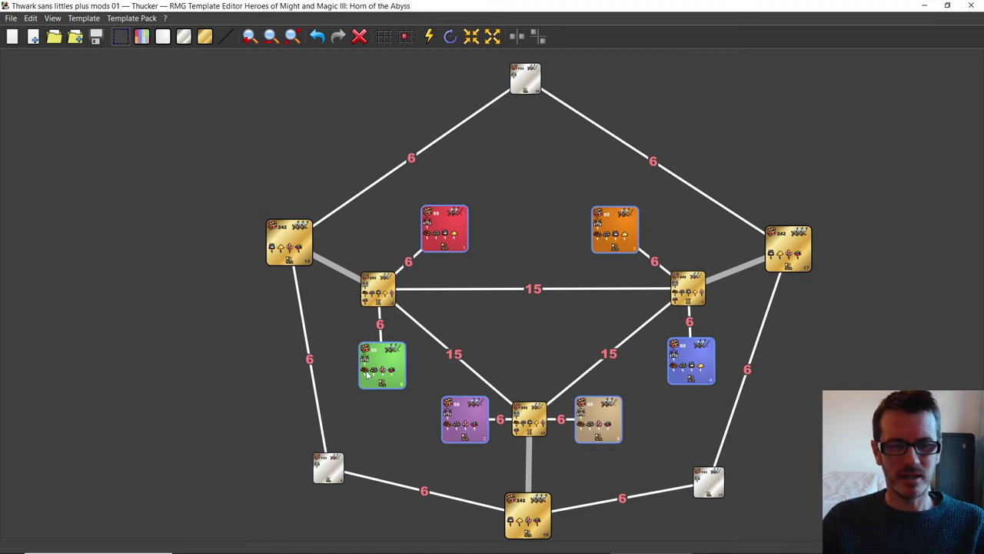
pyautogui.click(696, 428)
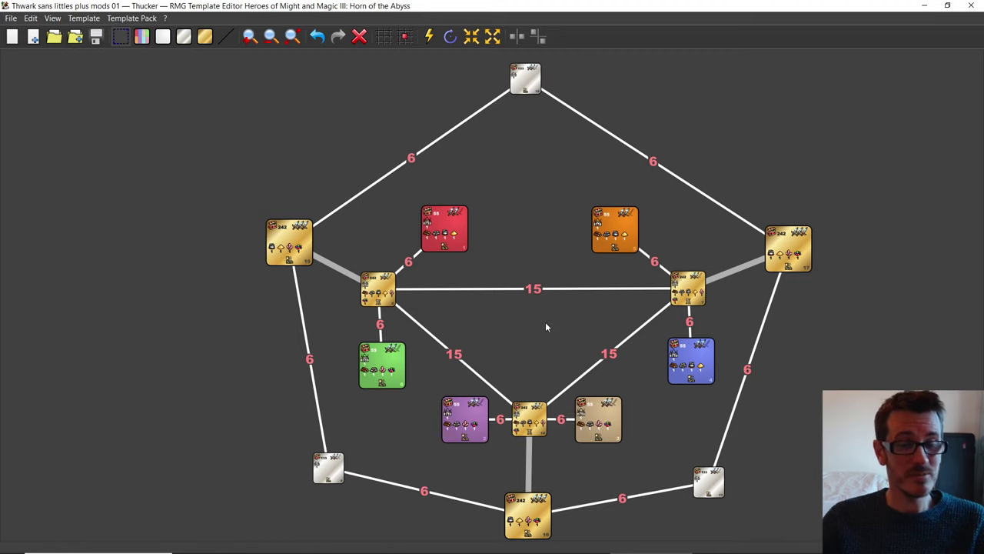
# Review the settings of the 15 connection between the upper two inner gold zones, including its placement hint options
pyautogui.doubleClick(536, 290)
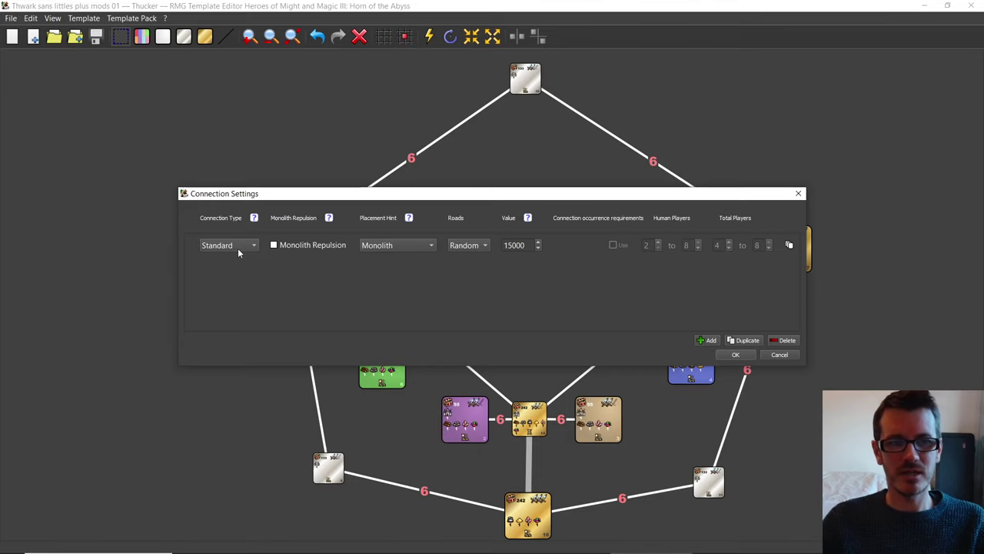
pyautogui.click(410, 246)
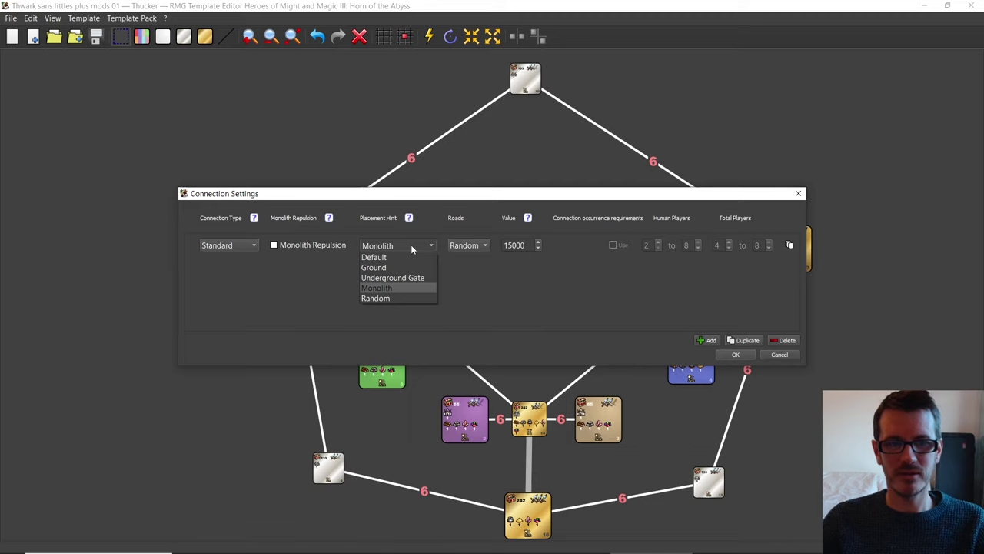
pyautogui.click(276, 271)
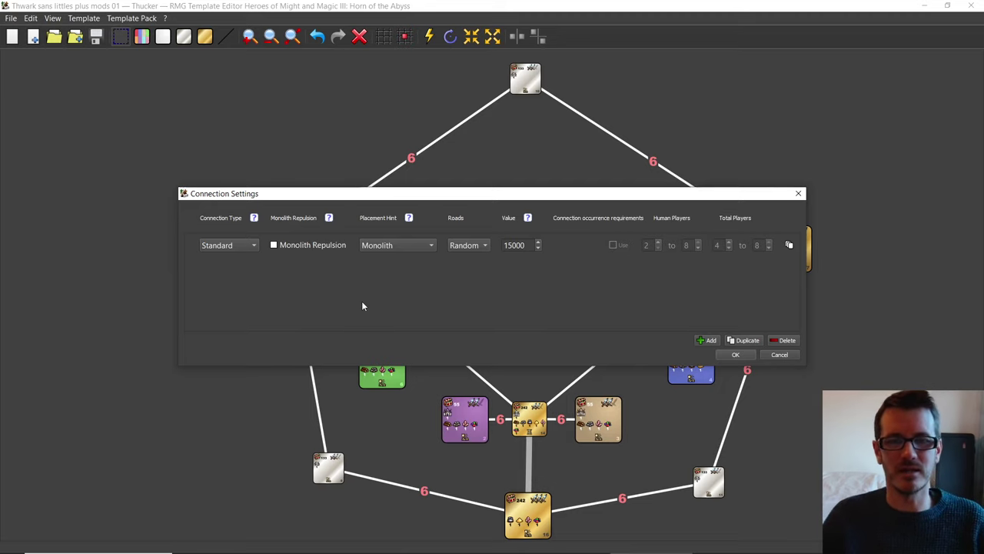
pyautogui.click(735, 356)
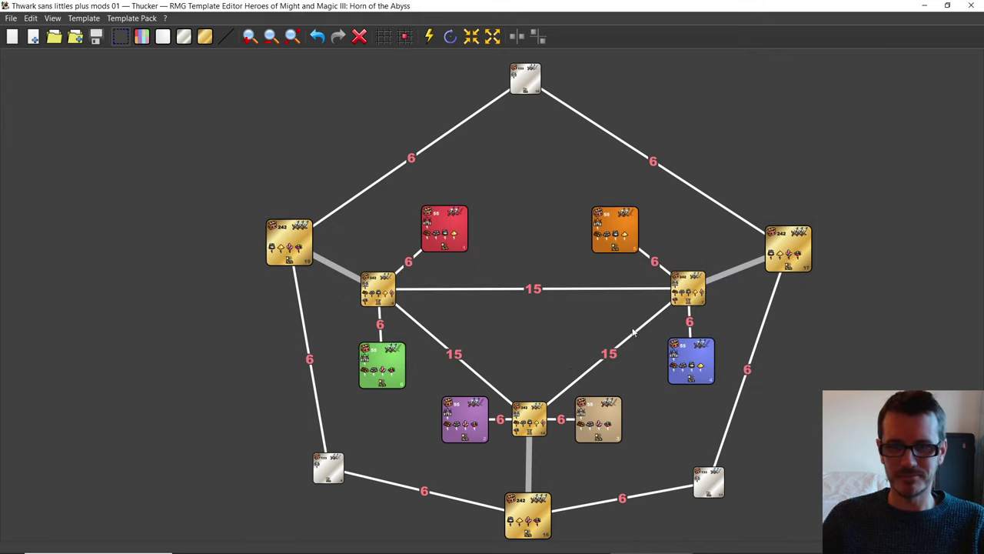
# Review the connection settings between the blue player's zone and its neighbouring gold zone
pyautogui.doubleClick(691, 323)
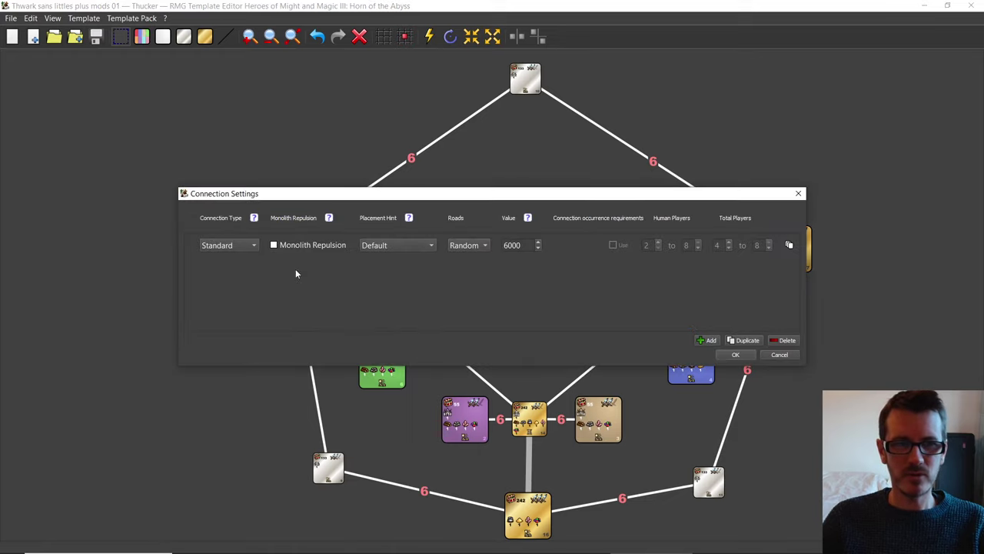
pyautogui.click(776, 356)
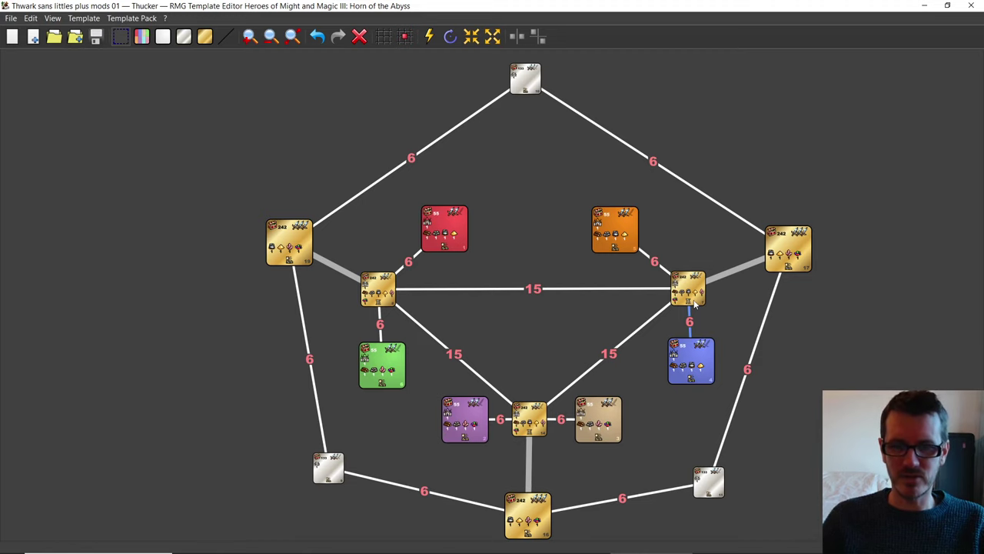
pyautogui.click(747, 321)
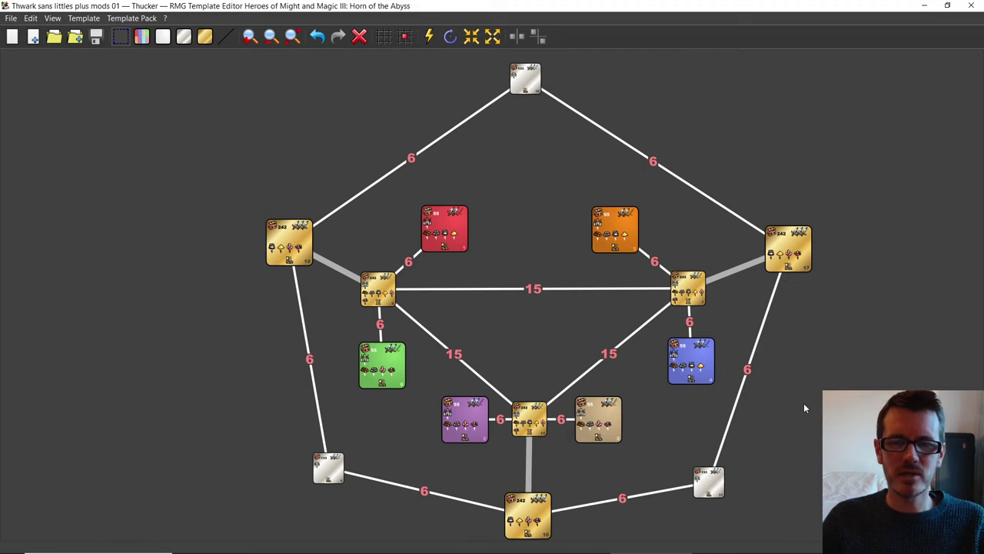
pyautogui.doubleClick(690, 323)
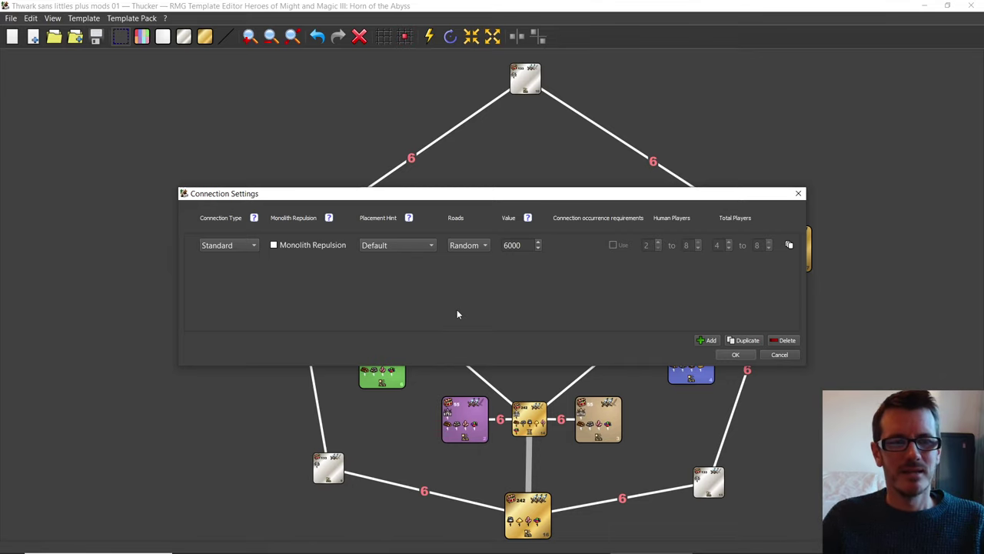
pyautogui.click(736, 356)
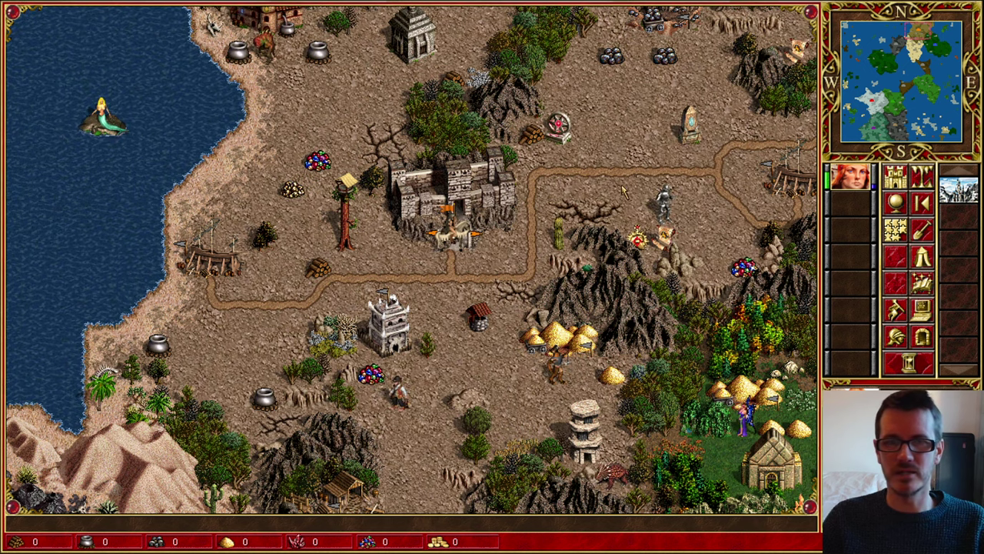
# Switch to the game and examine the rough zone around the orange player's castle at the map's northern edge, with its coasts and southern border
pyautogui.rightClick(613, 240)
pyautogui.moveTo(613, 240); pyautogui.dragTo(645, 255)
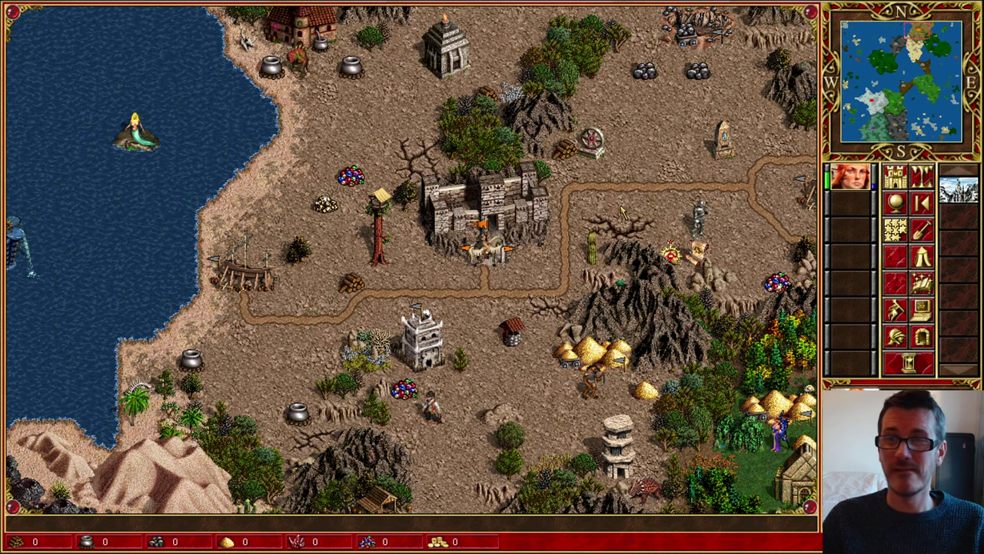
pyautogui.press('Up')
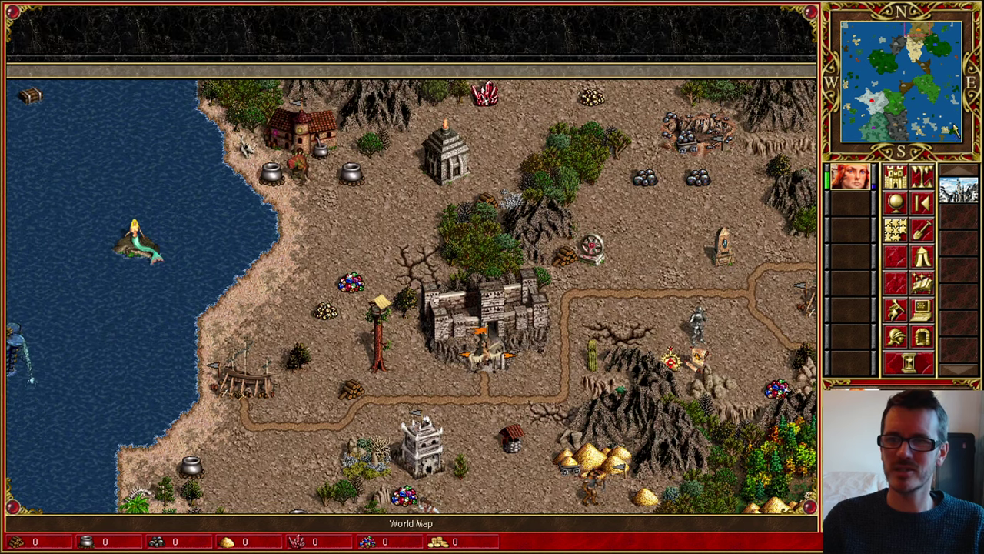
pyautogui.moveTo(807, 151); pyautogui.dragTo(789, 40)
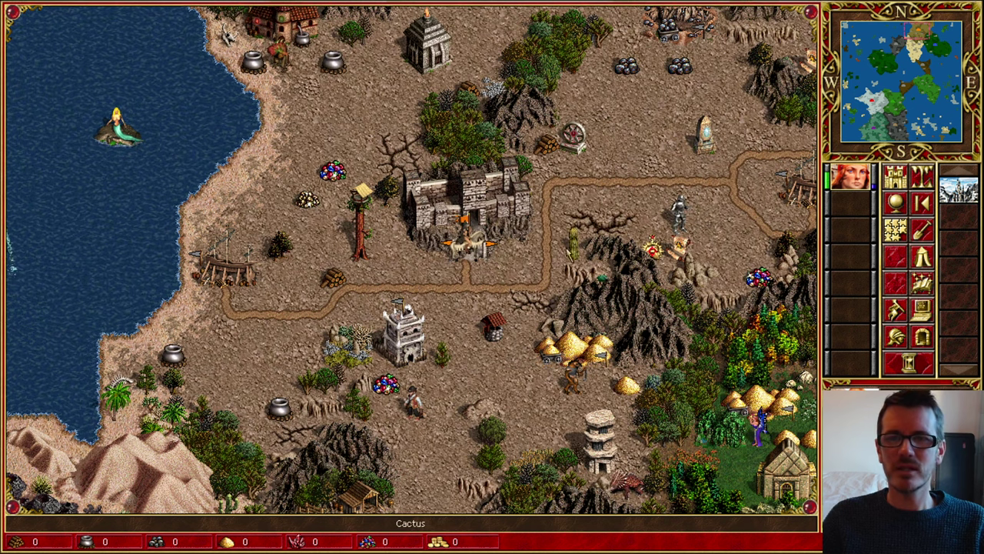
pyautogui.press('Down')
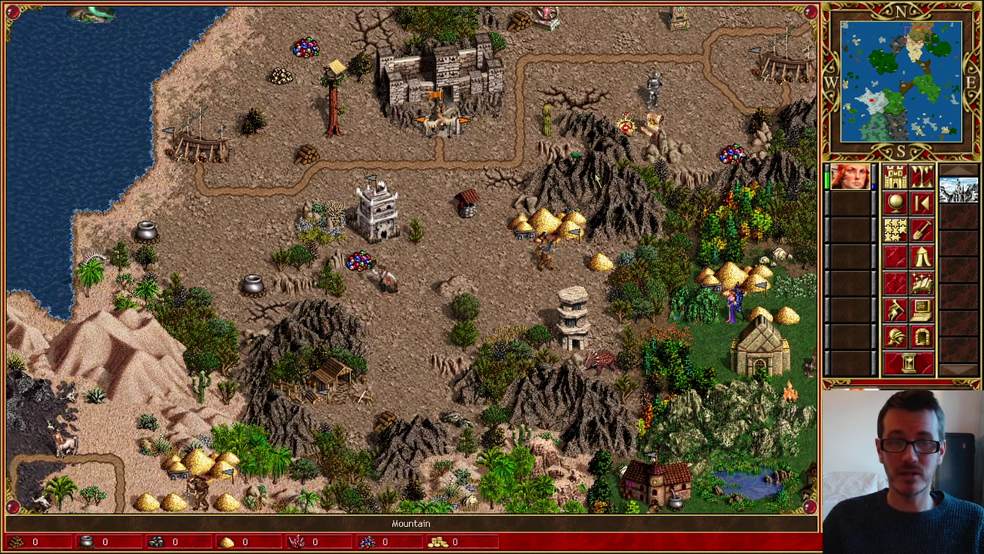
pyautogui.moveTo(594, 161); pyautogui.dragTo(454, 474)
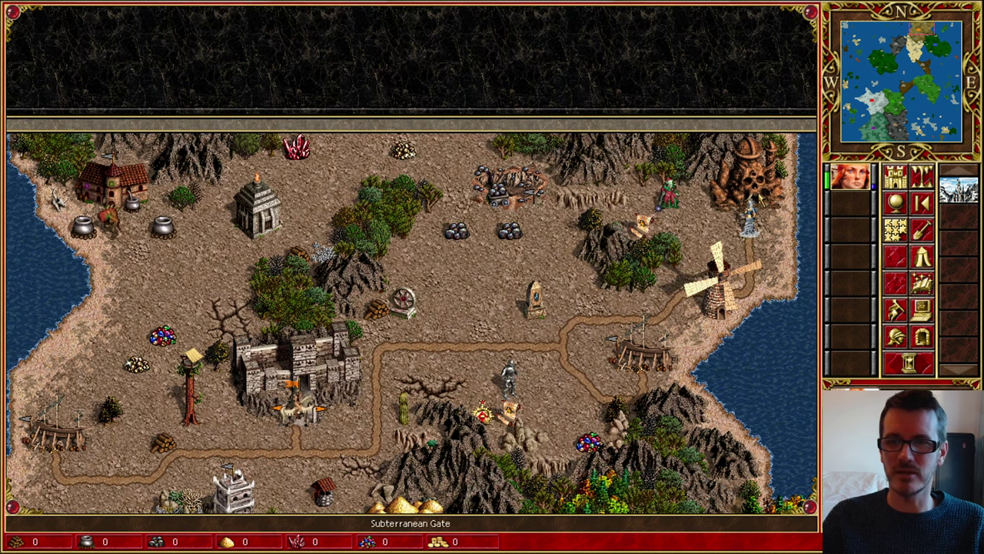
pyautogui.moveTo(423, 419); pyautogui.dragTo(350, 302)
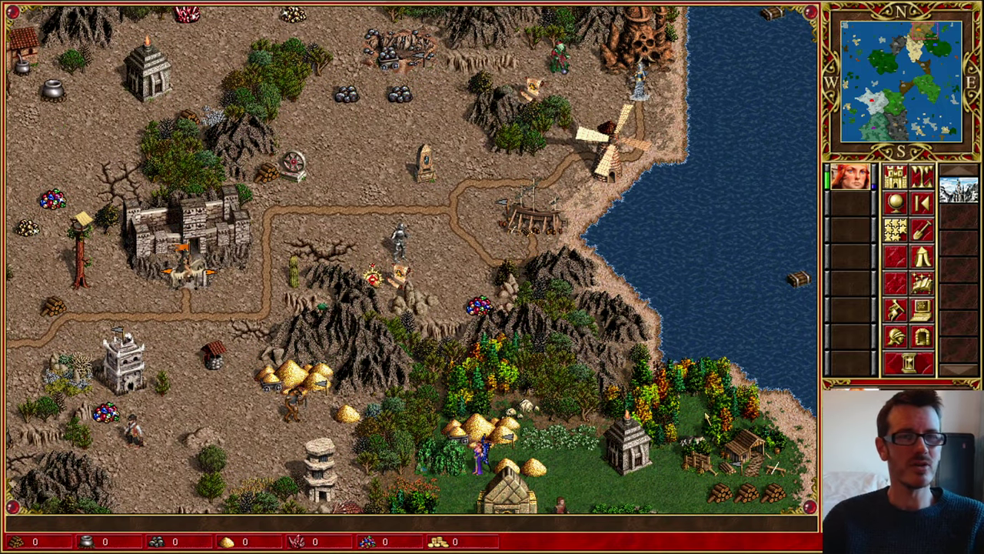
# Examine the southern volcanic zone around the red player's castle and its eastern coast
pyautogui.click(904, 127)
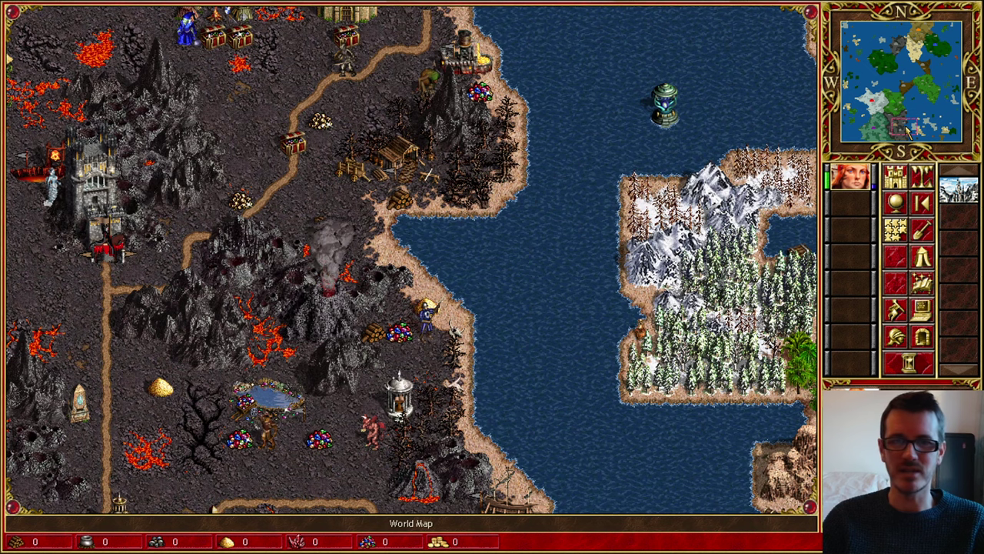
pyautogui.moveTo(548, 124); pyautogui.dragTo(621, 423)
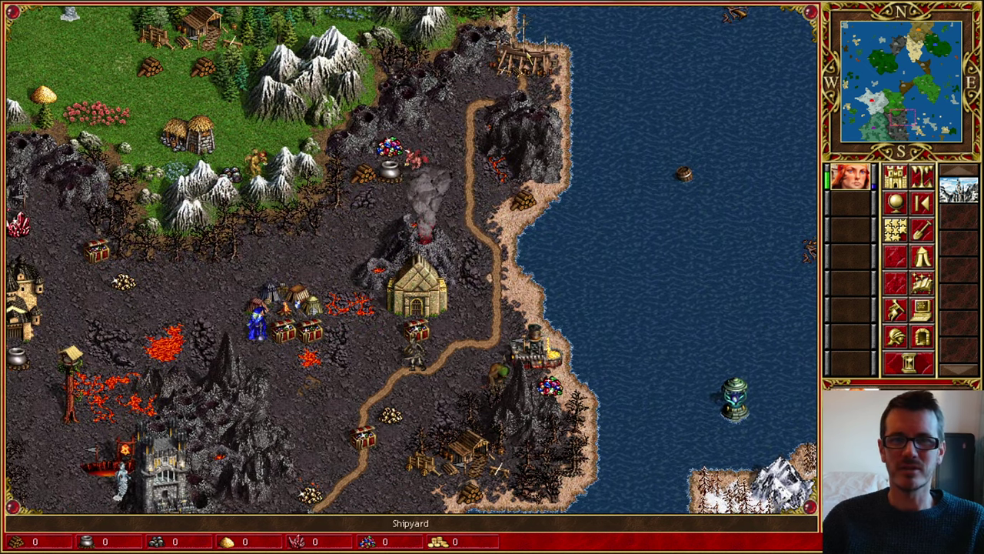
pyautogui.moveTo(216, 437); pyautogui.dragTo(344, 244)
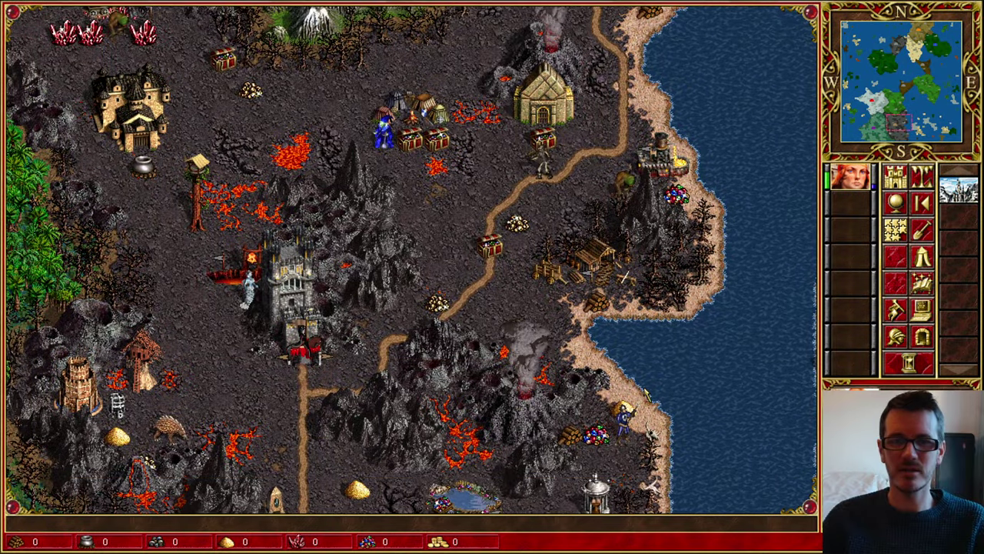
# Trace the coastline east of the red player's castle, including the inlet along its southern part
pyautogui.moveTo(604, 265); pyautogui.dragTo(703, 198)
pyautogui.moveTo(695, 424); pyautogui.dragTo(626, 213)
pyautogui.moveTo(646, 419); pyautogui.dragTo(606, 255)
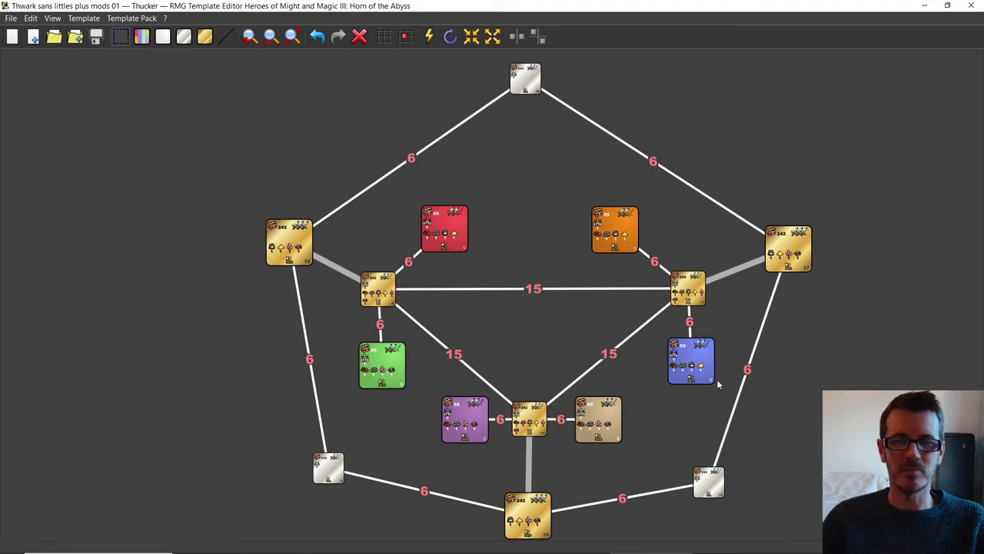
# Switch to the template editor and recheck the connection settings between the blue player's zone and the gold zone above it
pyautogui.doubleClick(690, 322)
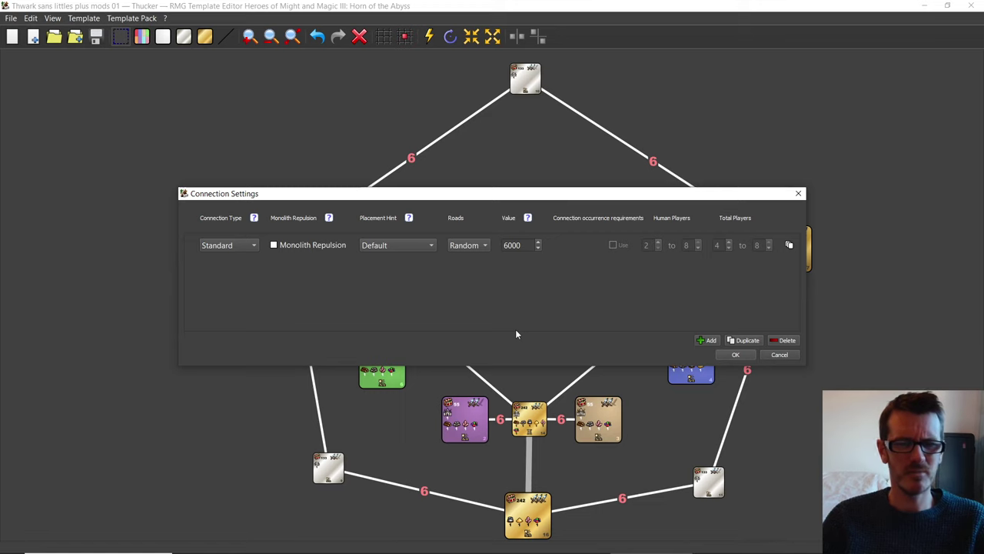
pyautogui.click(780, 355)
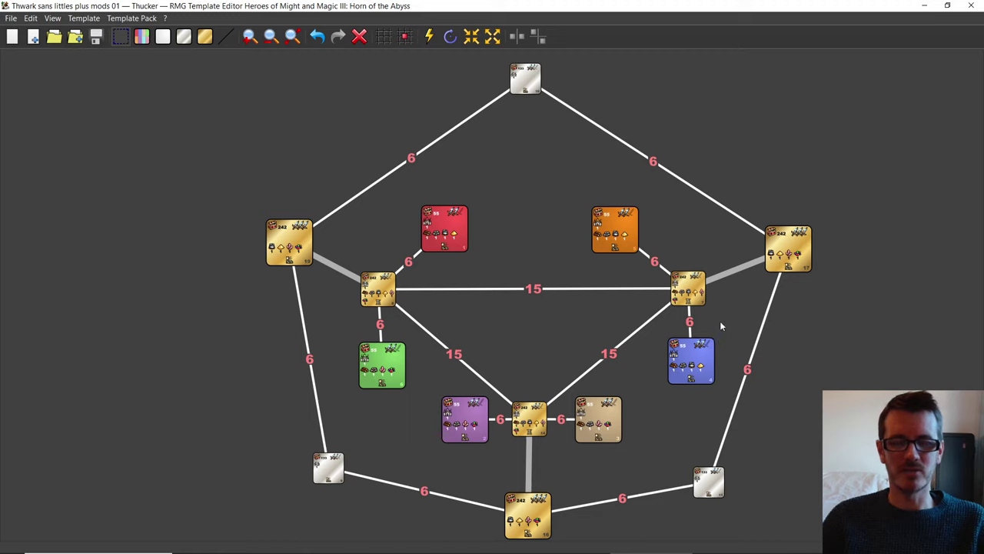
# Review the wide connection between the eastern inner and outer gold zones, including its connection type options, without changing it
pyautogui.click(689, 292)
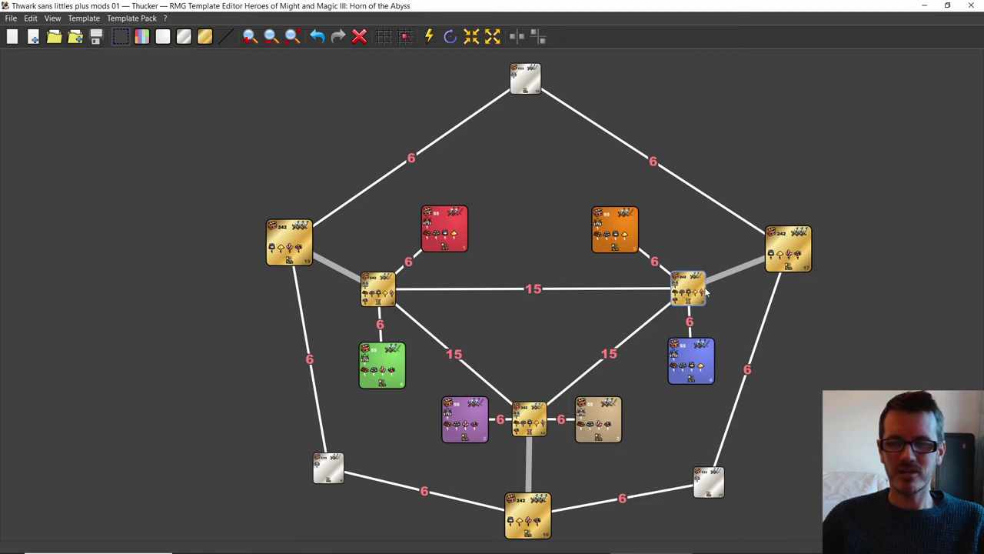
pyautogui.doubleClick(744, 265)
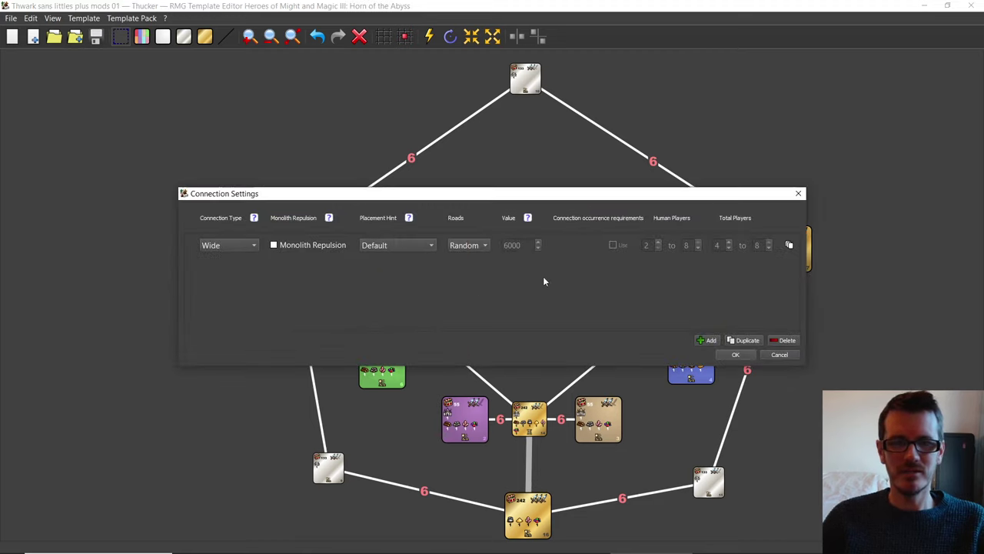
pyautogui.click(219, 249)
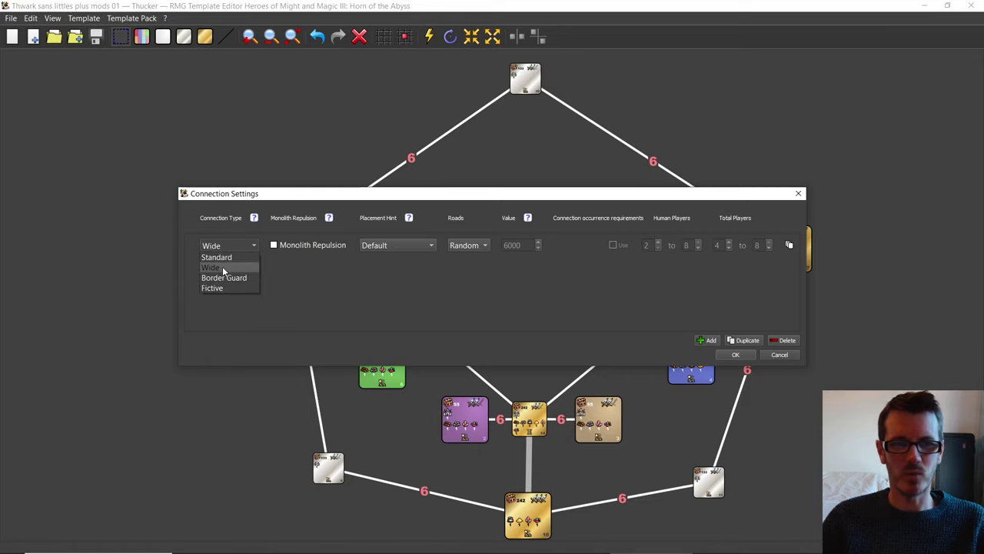
pyautogui.click(222, 266)
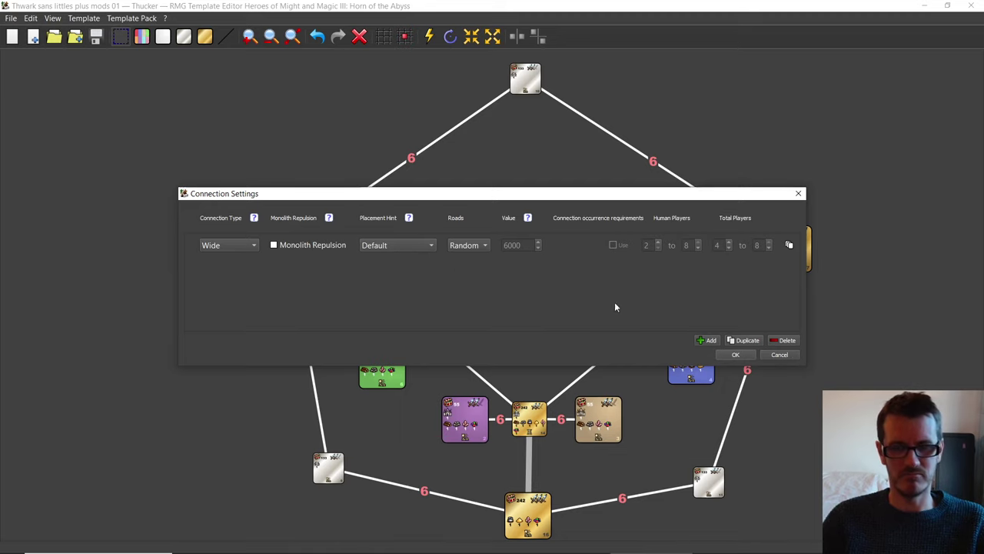
pyautogui.click(786, 356)
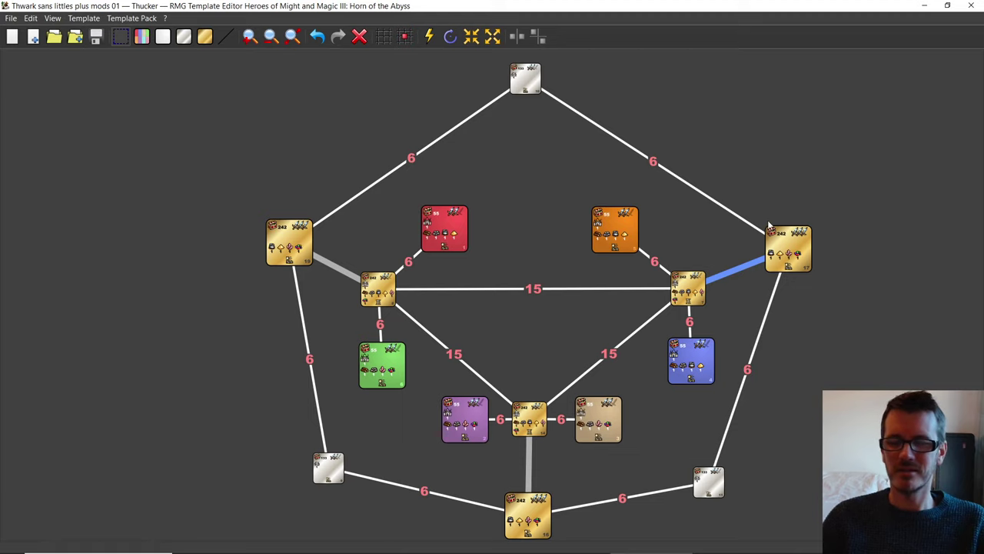
# Compare the eastern gold zones with the blue, orange, red and green player zones in the template layout
pyautogui.click(796, 268)
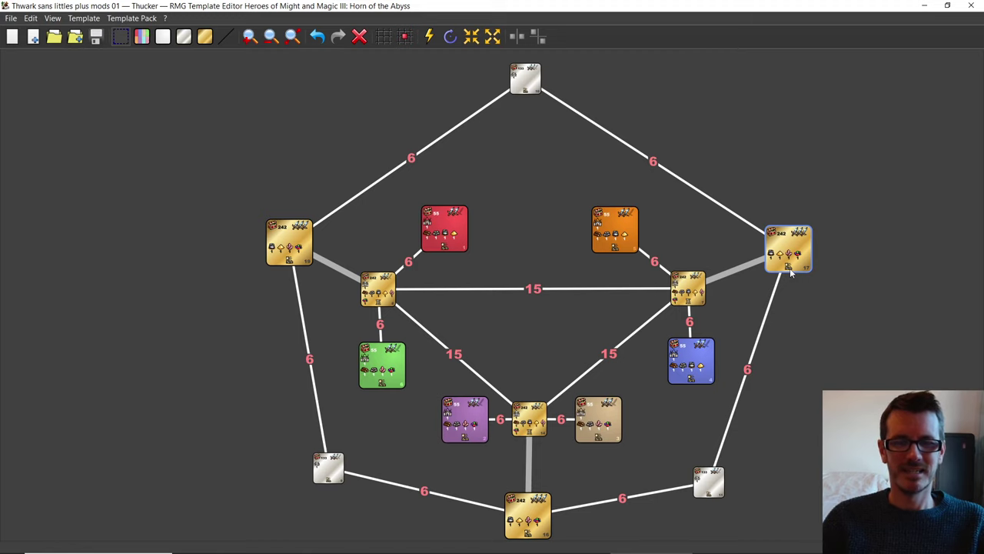
pyautogui.click(695, 369)
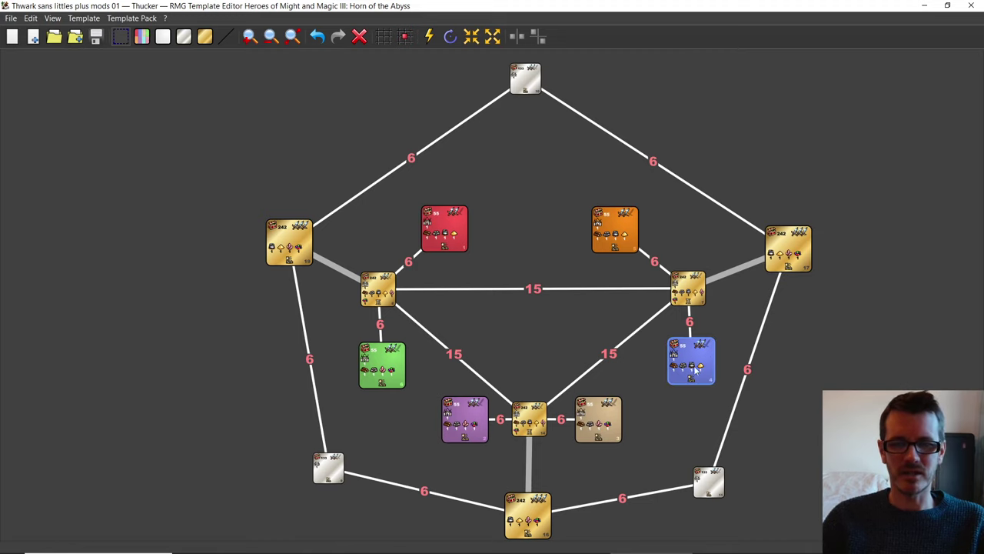
pyautogui.click(795, 244)
pyautogui.click(691, 287)
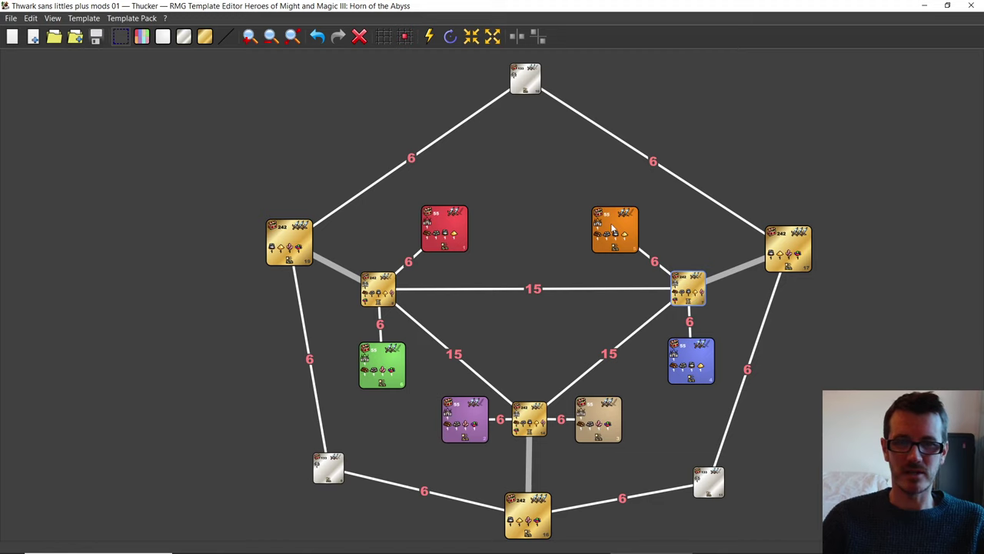
pyautogui.click(689, 353)
pyautogui.click(622, 232)
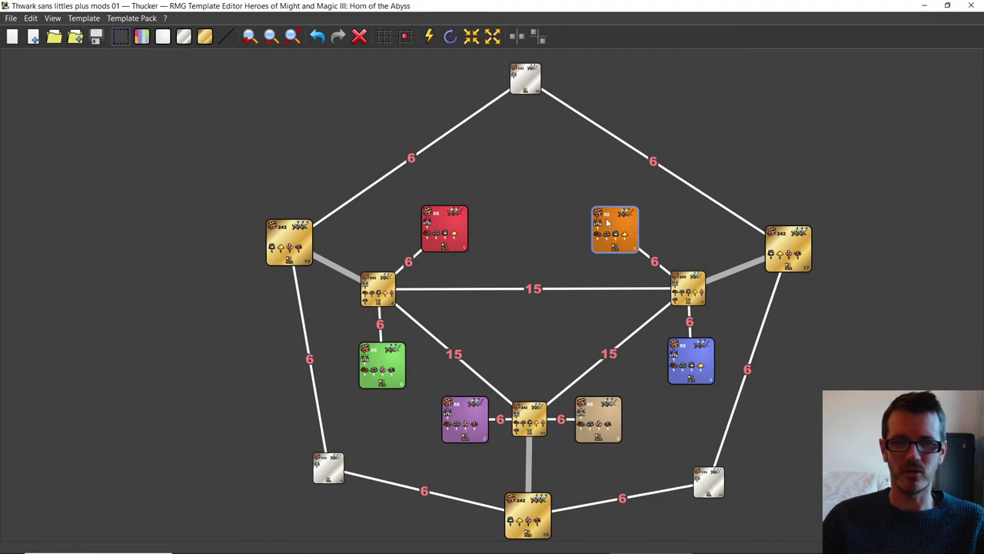
pyautogui.click(446, 235)
pyautogui.click(382, 362)
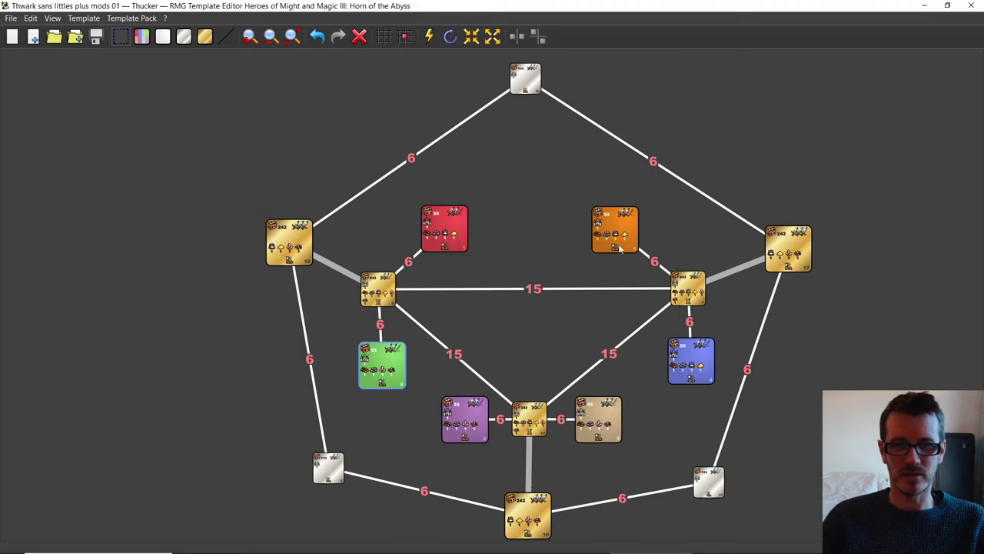
pyautogui.click(830, 357)
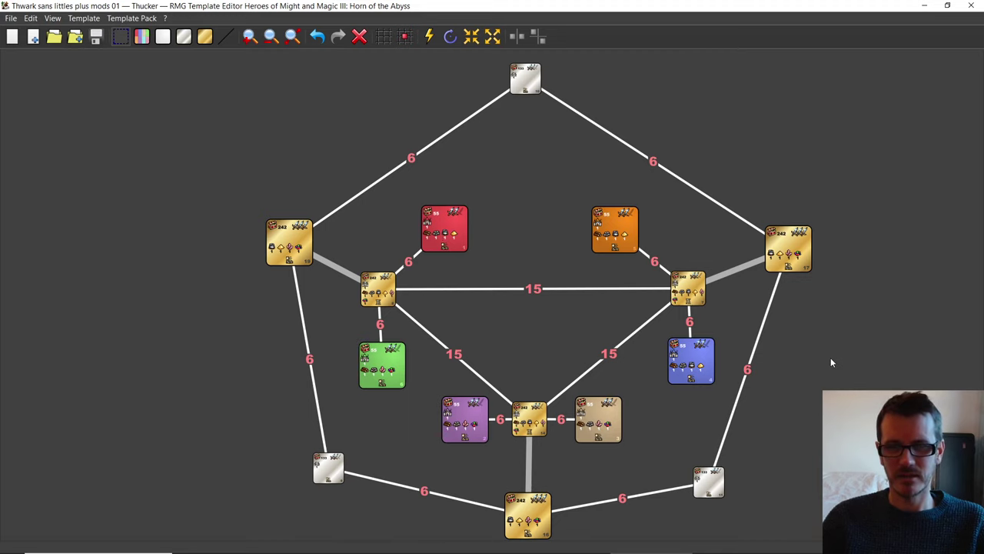
# Review the general settings of the northernmost silver zone, including its size, type and placement
pyautogui.click(526, 79)
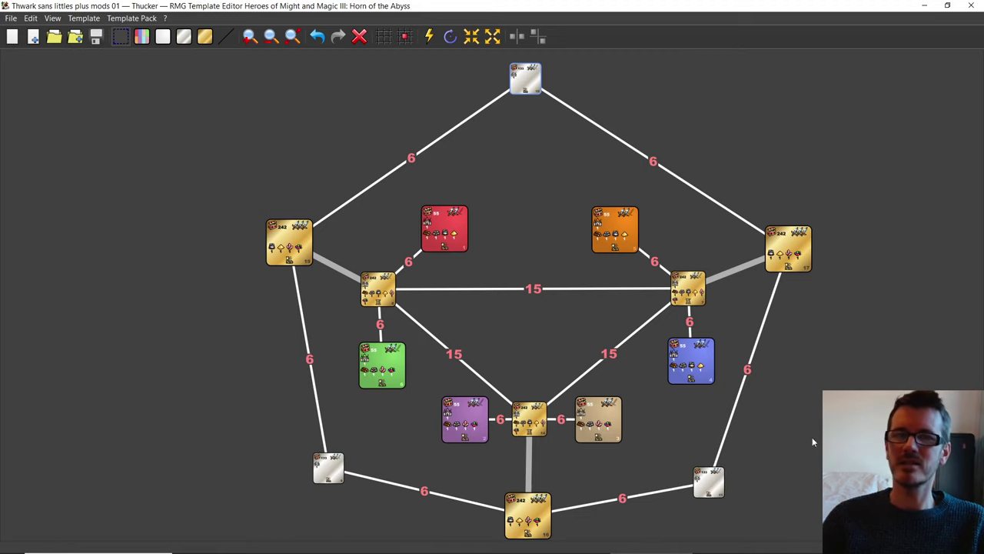
pyautogui.click(851, 379)
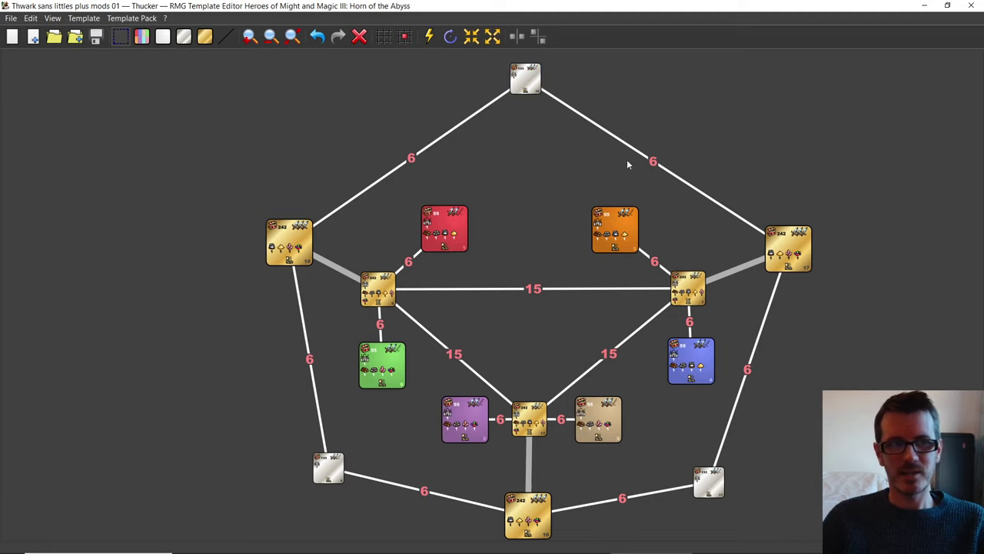
pyautogui.doubleClick(533, 87)
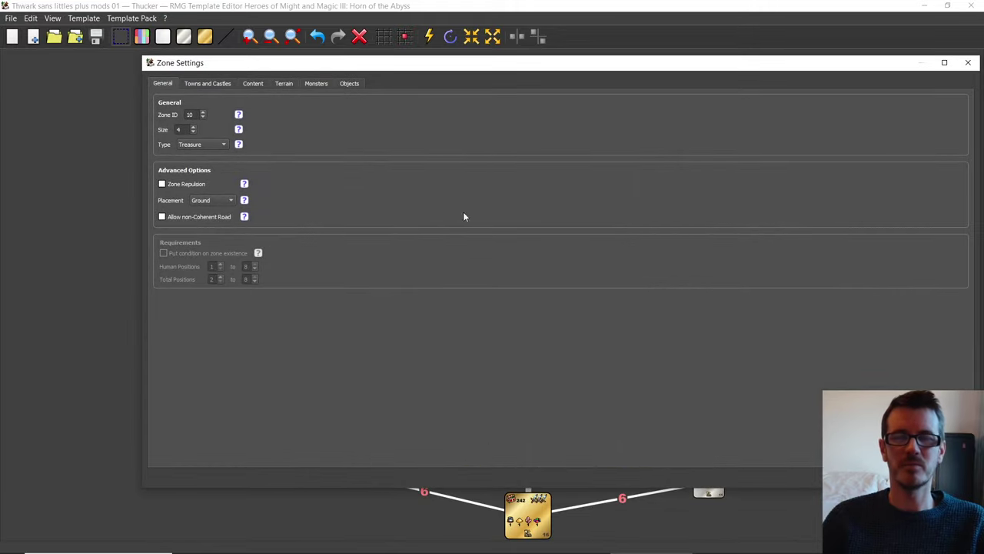
pyautogui.click(968, 64)
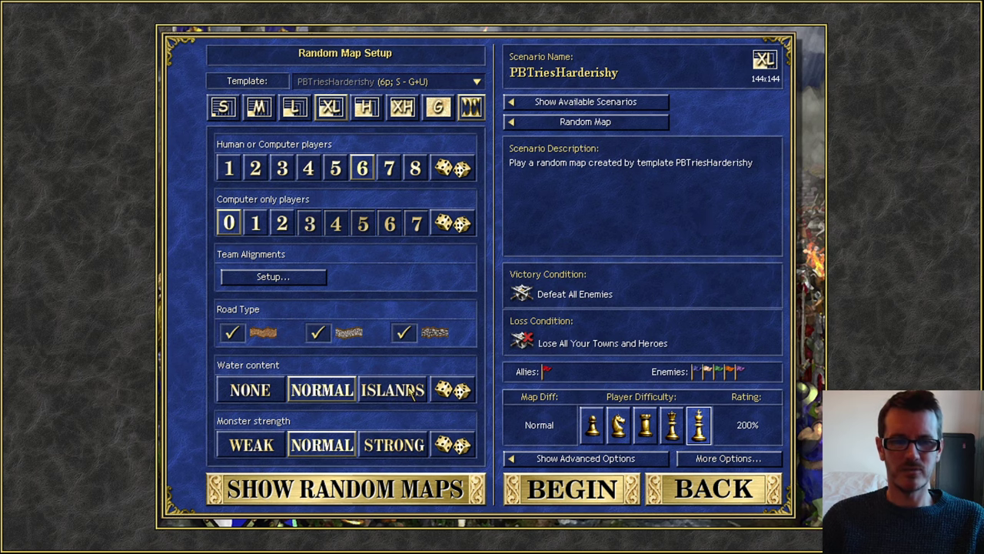
# In the game, set the random map's water content to Islands and start the six-player XL map from the PBTriesHarderishy template
pyautogui.click(413, 391)
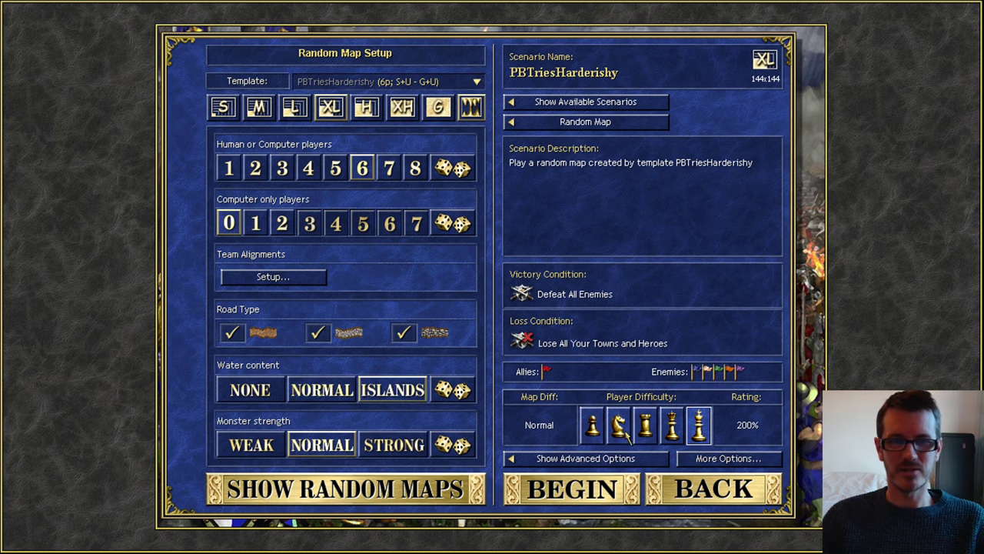
pyautogui.click(618, 491)
pyautogui.click(590, 304)
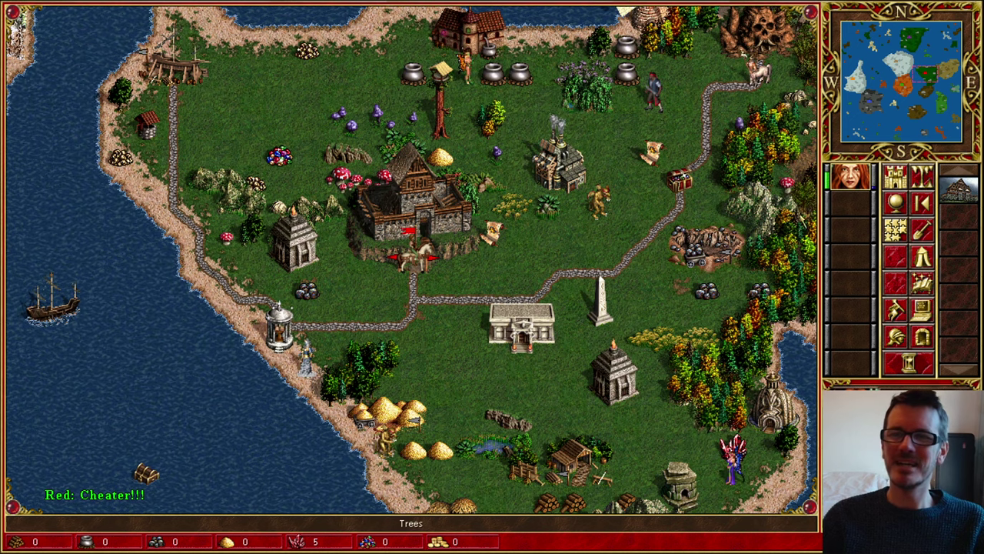
# Examine the small islands and open water along the southern edge and in the northwest of the generated map
pyautogui.click(863, 127)
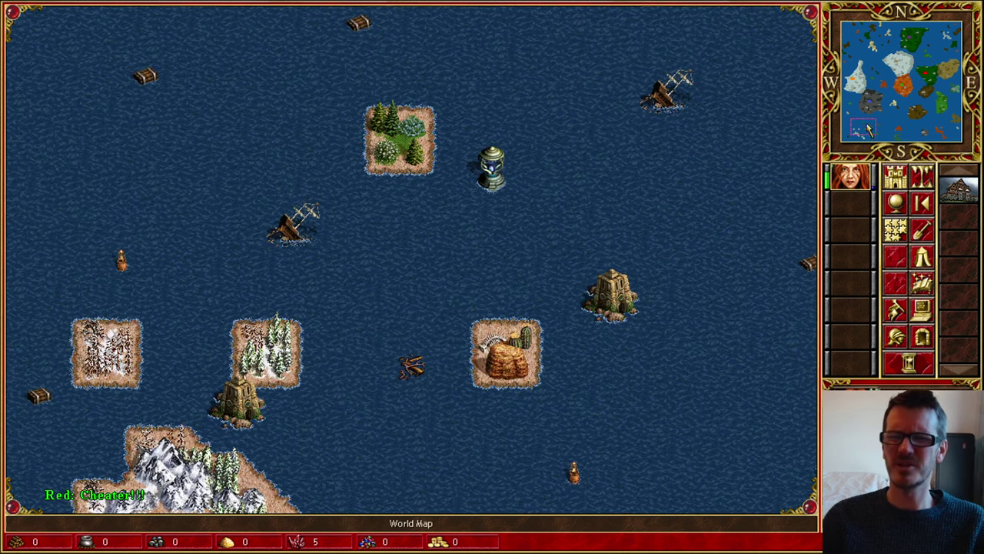
pyautogui.click(924, 132)
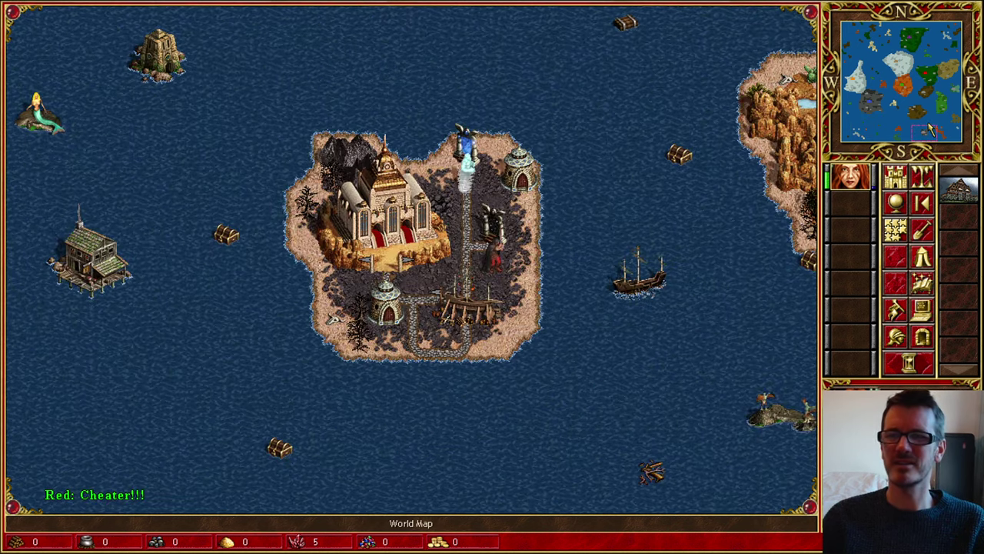
pyautogui.click(947, 125)
pyautogui.click(926, 119)
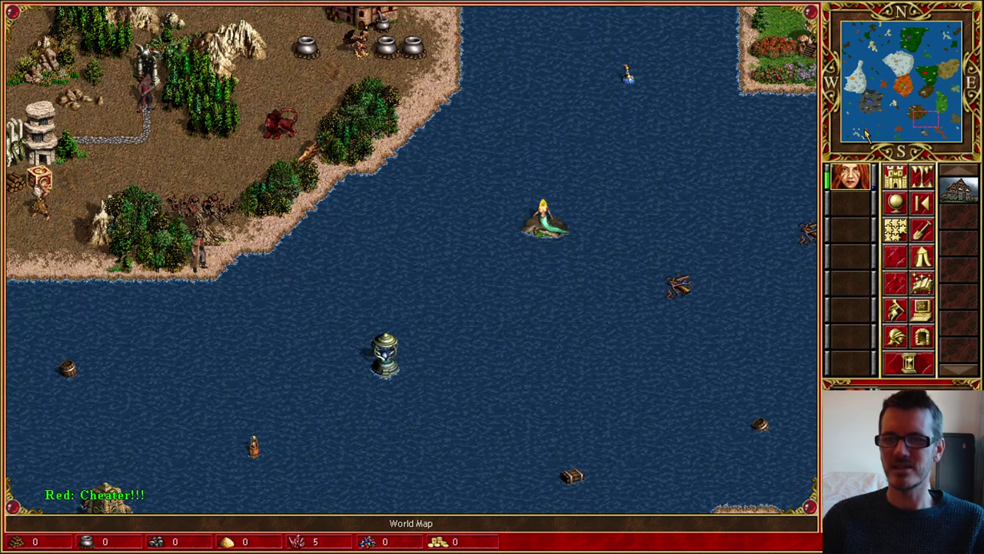
pyautogui.click(864, 130)
pyautogui.click(858, 37)
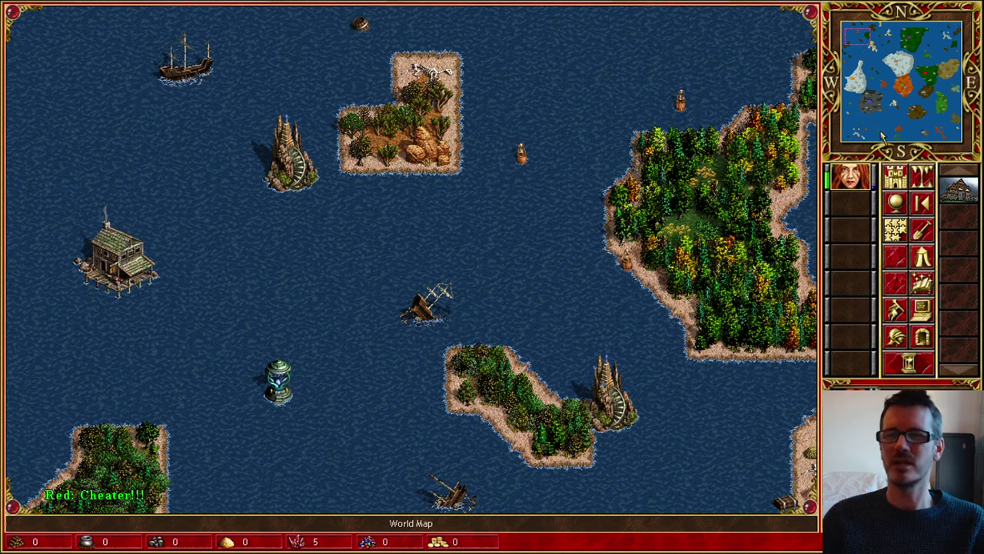
pyautogui.click(930, 131)
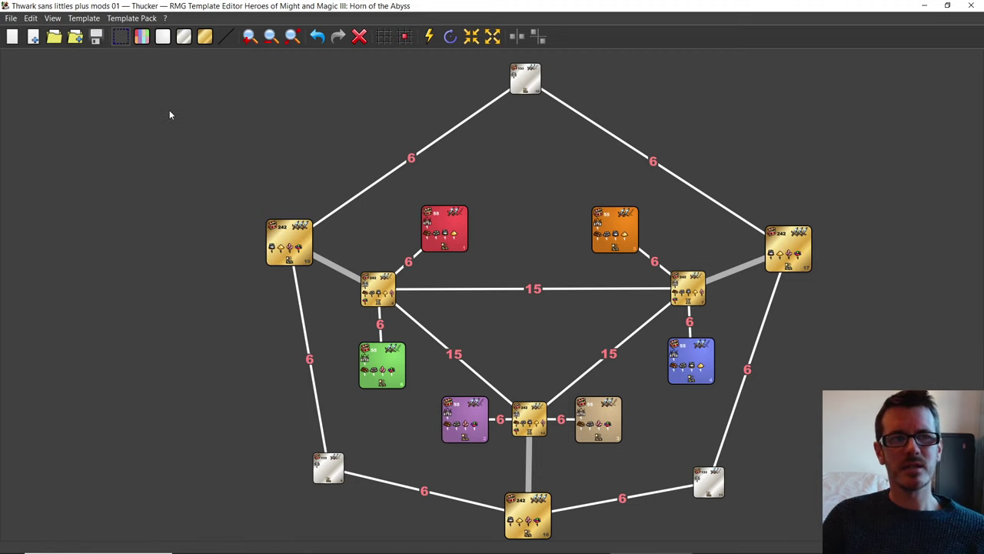
# Switch to the template editor and review the template's general settings, including the Rock Blocks Radius options, keeping the current choices
pyautogui.click(94, 20)
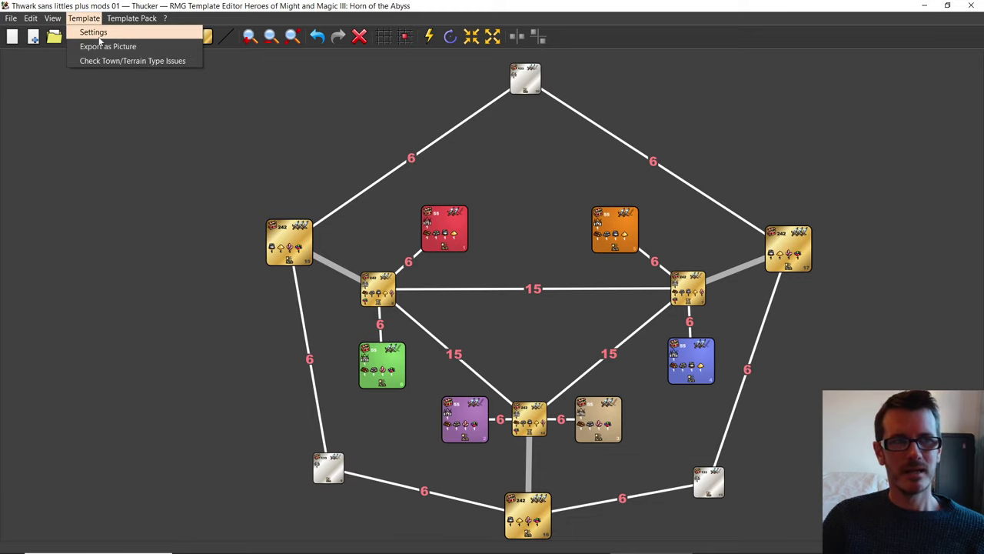
pyautogui.click(93, 32)
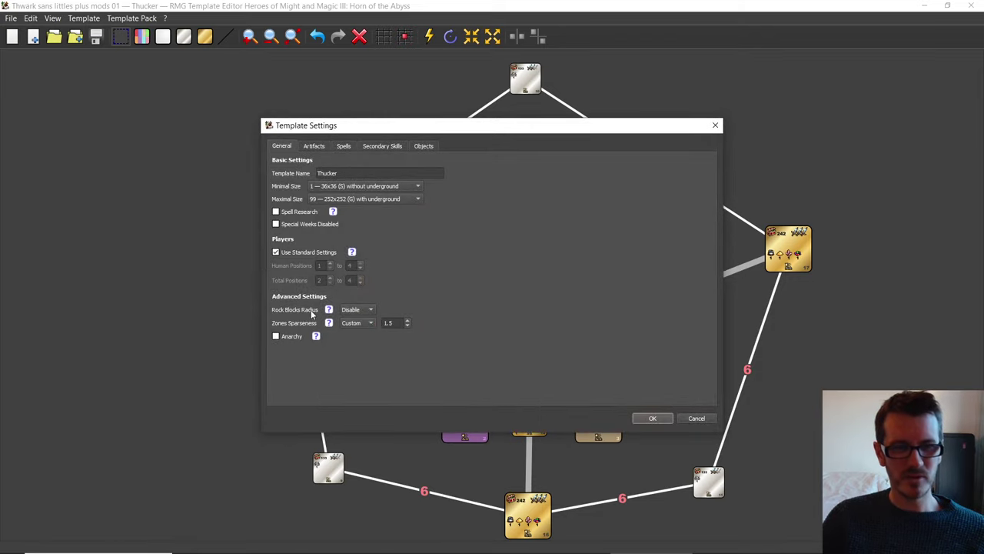
pyautogui.click(372, 310)
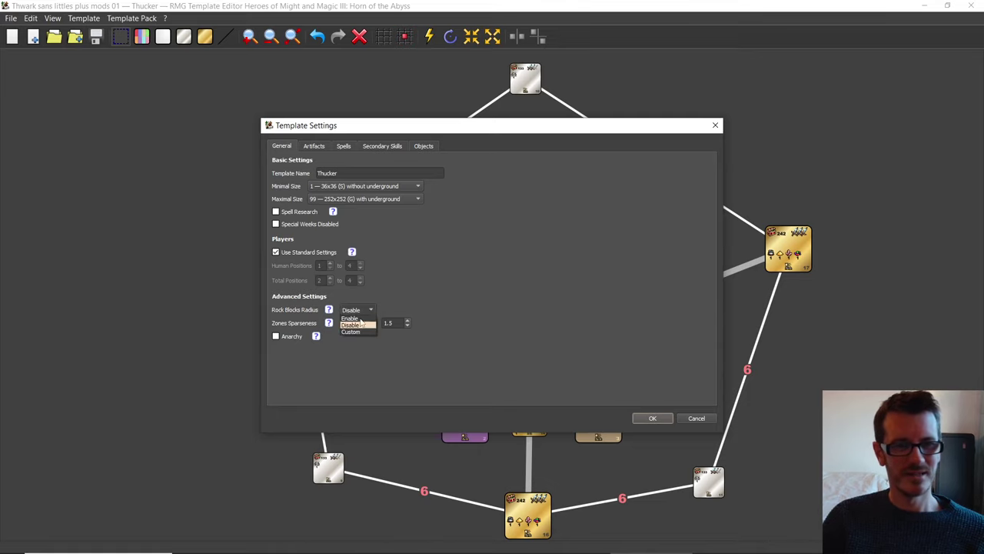
pyautogui.click(552, 337)
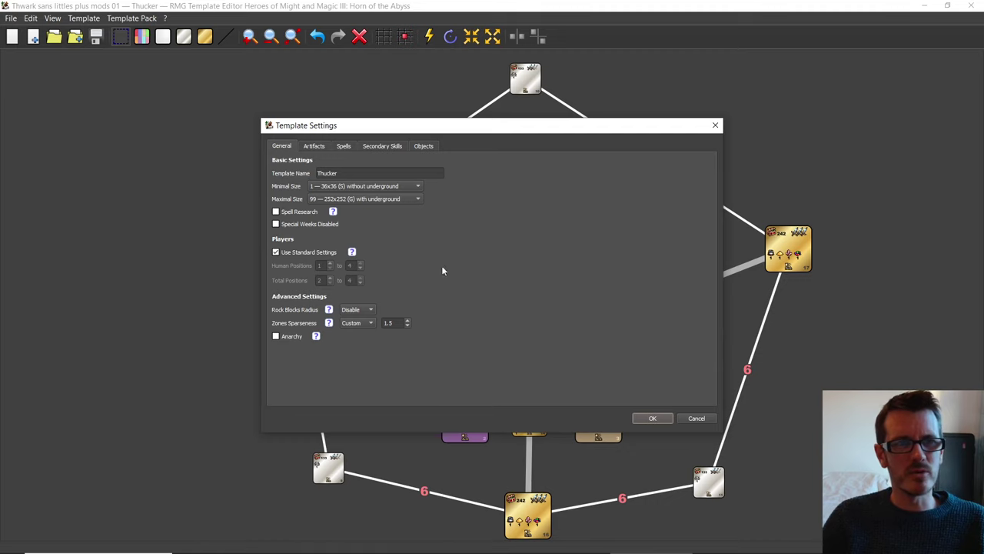
pyautogui.press('Return')
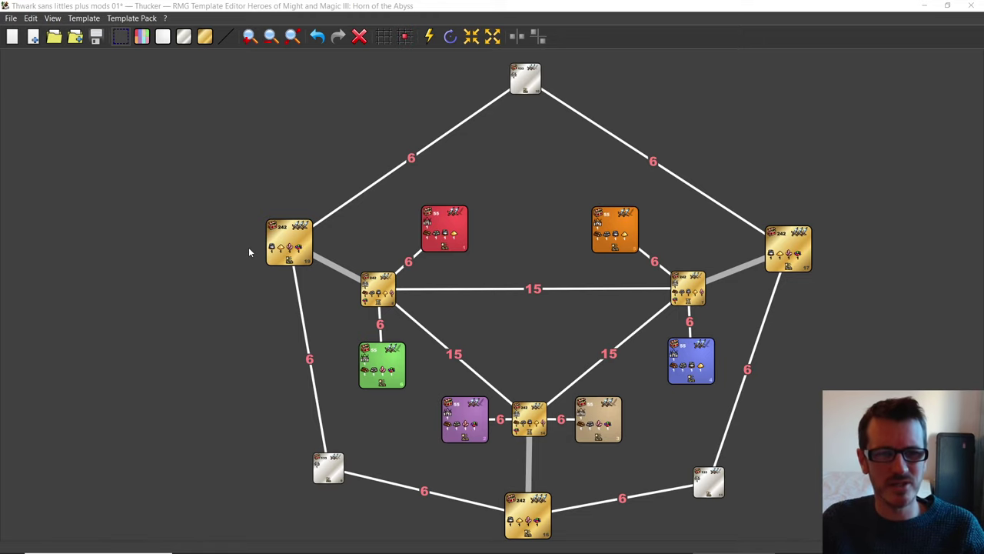
# Place a blank white zone between the red and orange player zones and delete it again
pyautogui.click(216, 166)
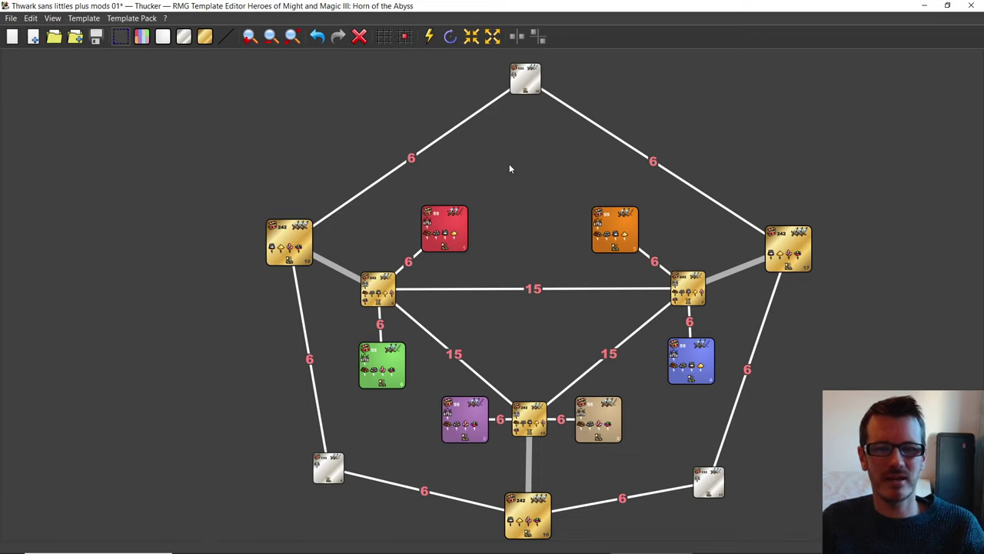
pyautogui.click(162, 36)
pyautogui.click(529, 187)
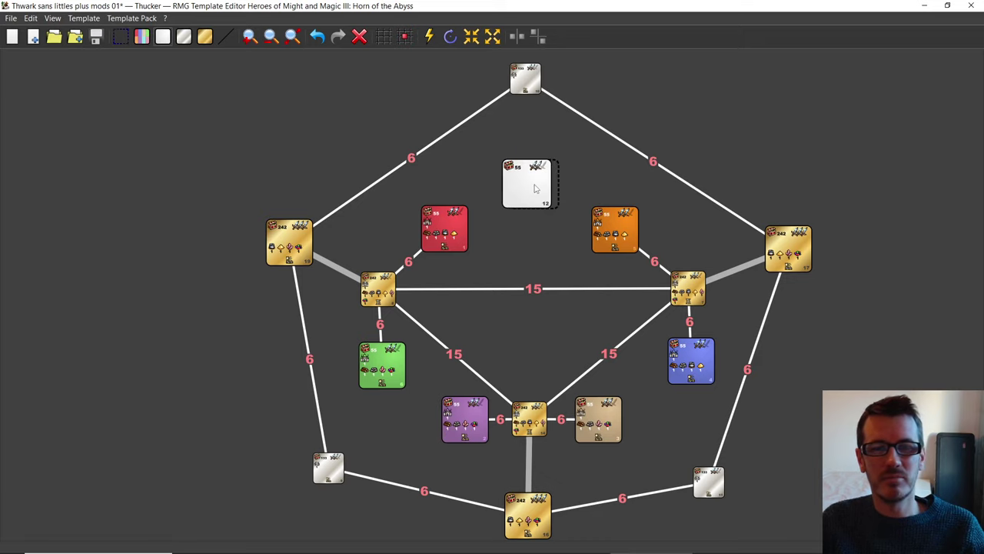
pyautogui.press('Escape')
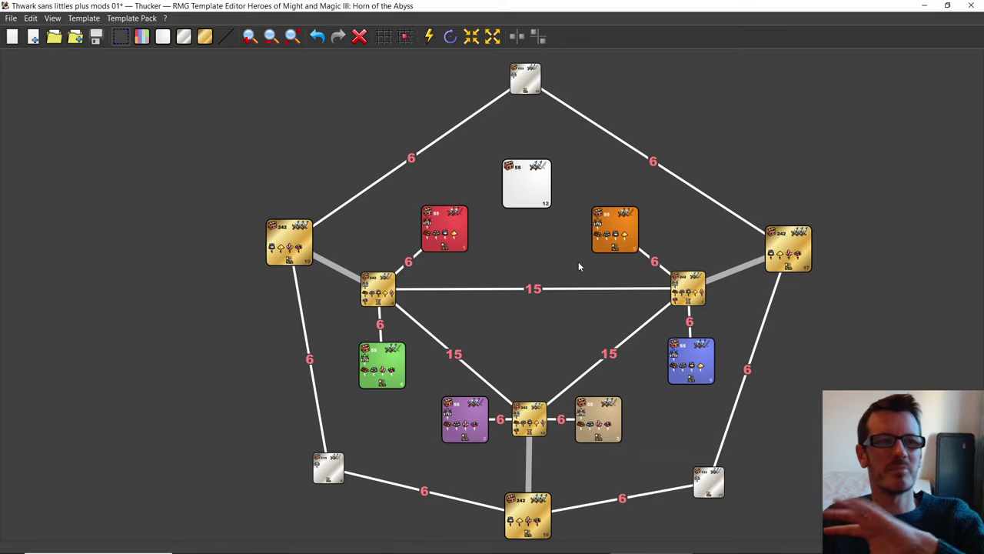
pyautogui.click(539, 202)
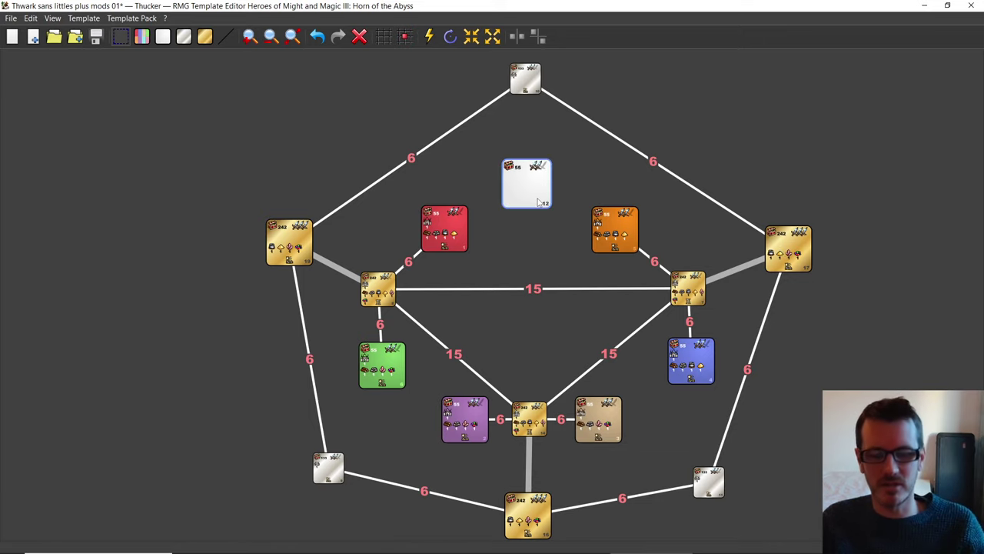
pyautogui.press('Delete')
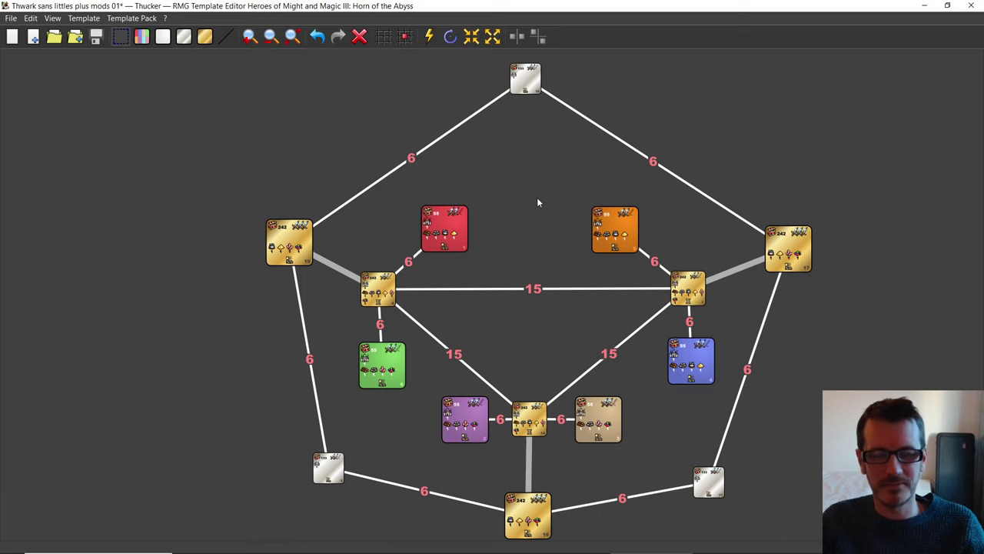
# Review the general settings of the red player zone, including its size and placement, and close them without changes
pyautogui.click(456, 231)
pyautogui.doubleClick(456, 231)
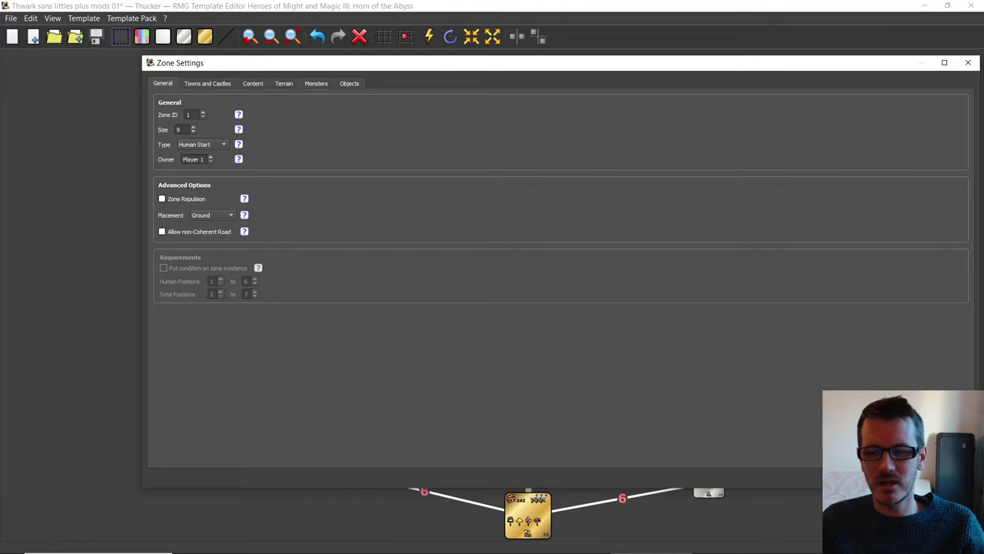
pyautogui.press('Escape')
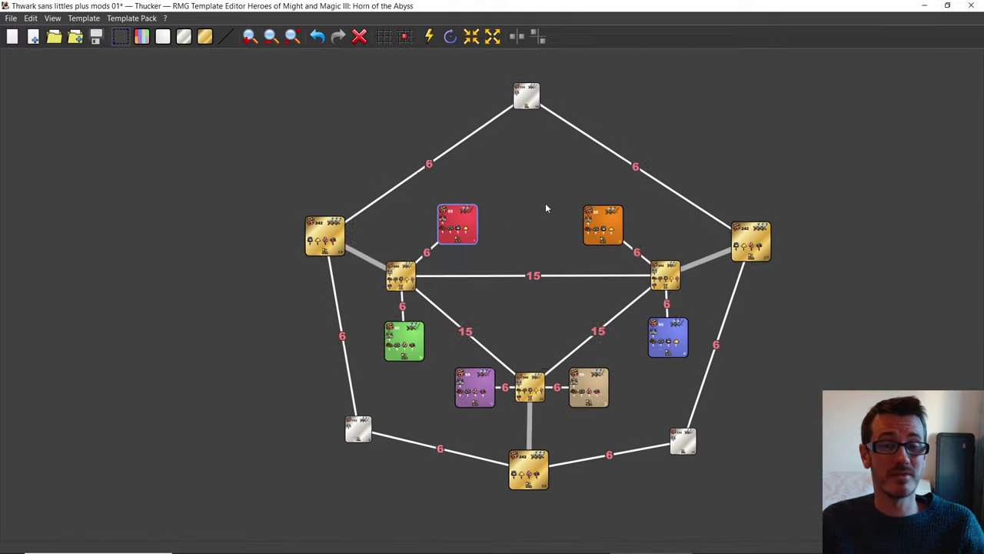
pyautogui.scroll(1, 545, 203)
pyautogui.scroll(1, 545, 207)
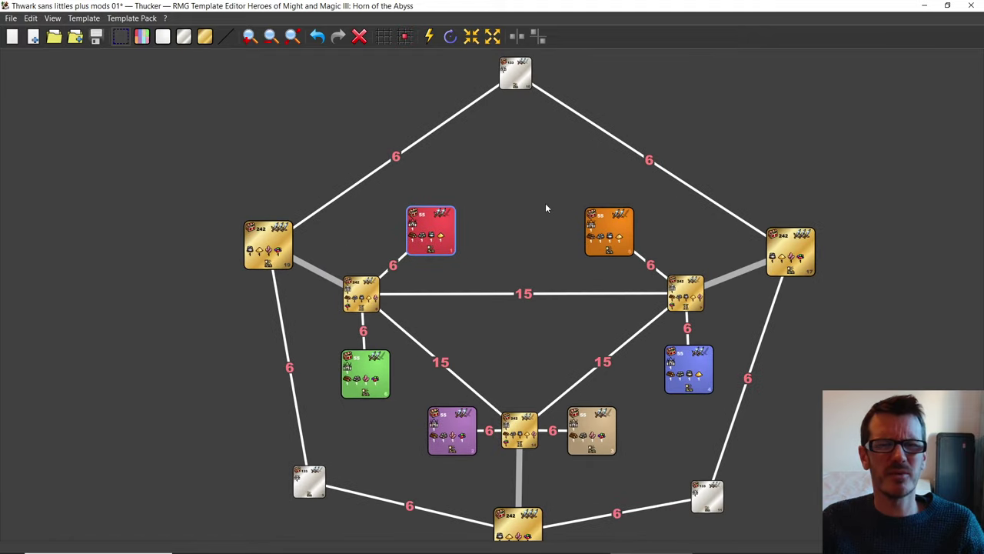
pyautogui.scroll(-1, 545, 203)
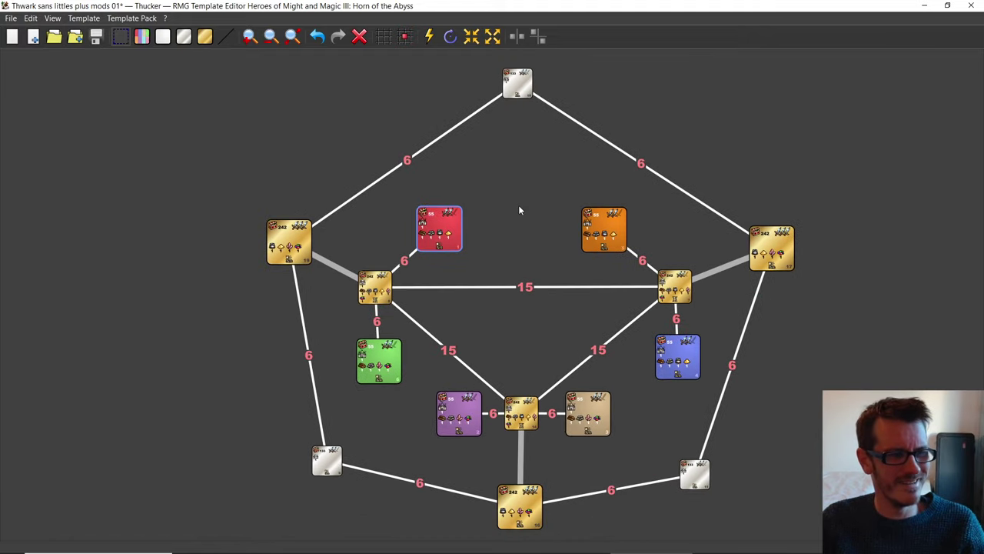
pyautogui.click(523, 153)
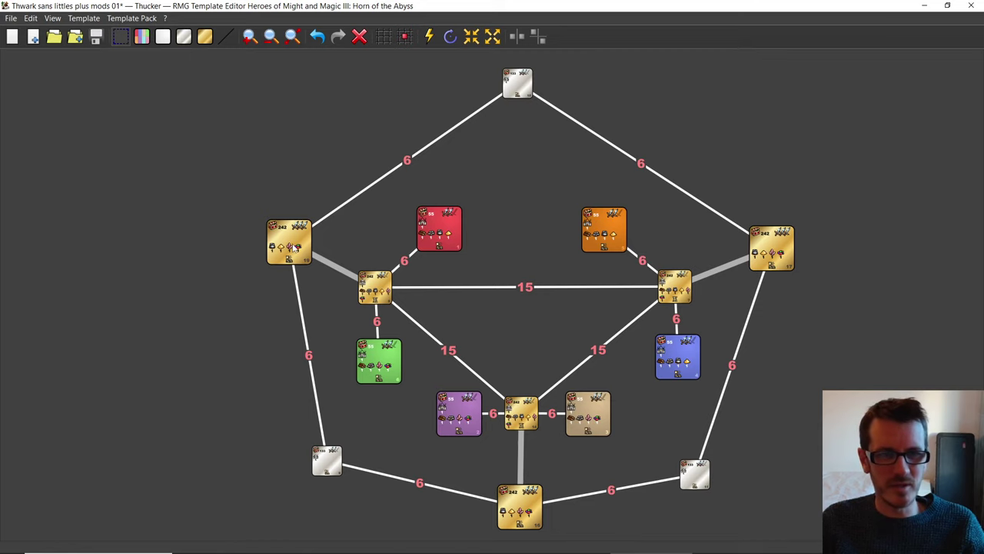
# Compare size, repulsion and placement in the general settings of the western outer gold zone, the small southern gold zone and the southeastern silver zone
pyautogui.doubleClick(292, 247)
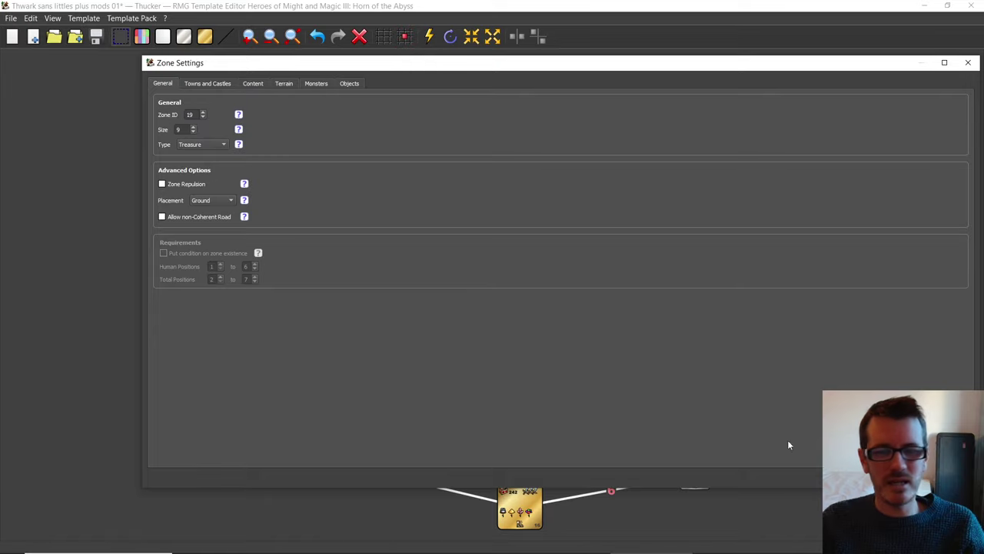
pyautogui.click(948, 476)
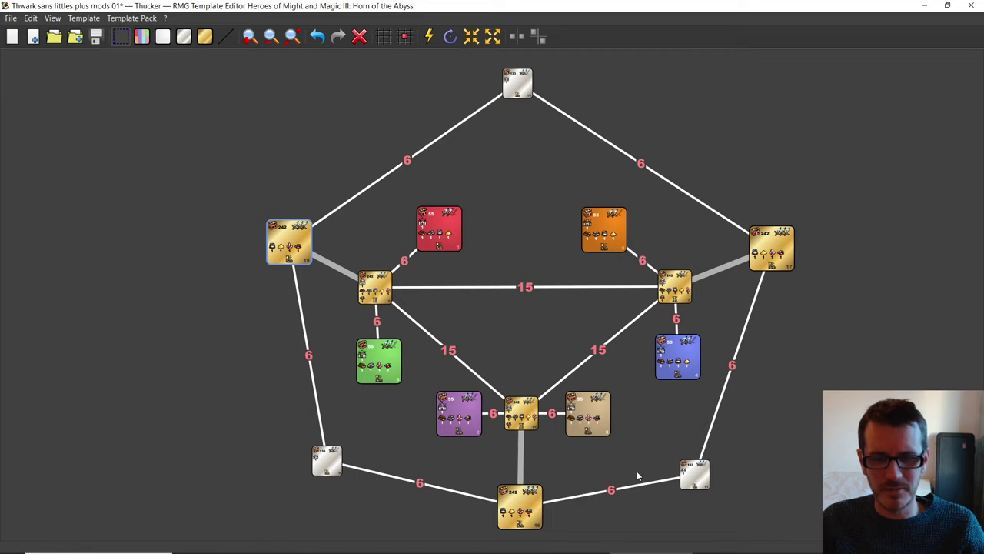
pyautogui.doubleClick(521, 413)
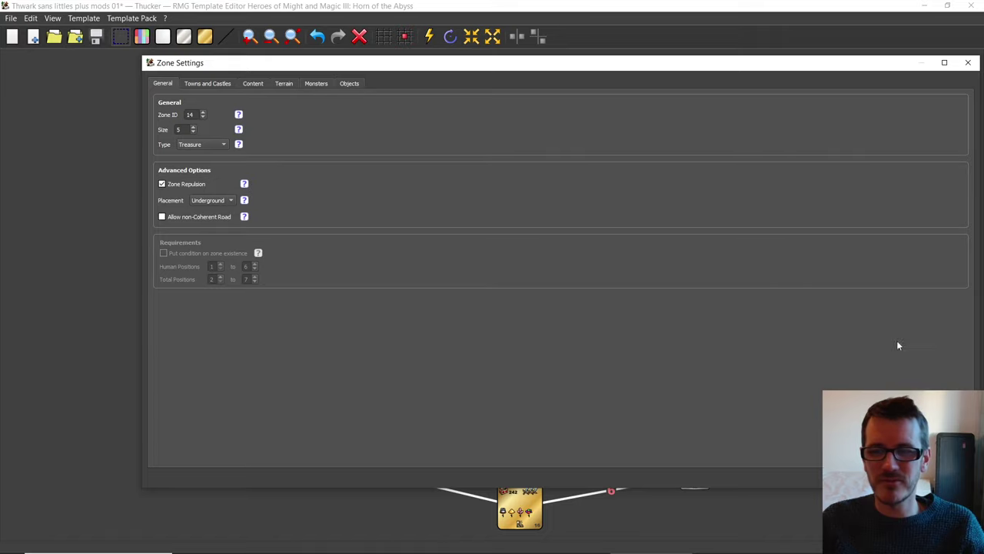
pyautogui.click(942, 476)
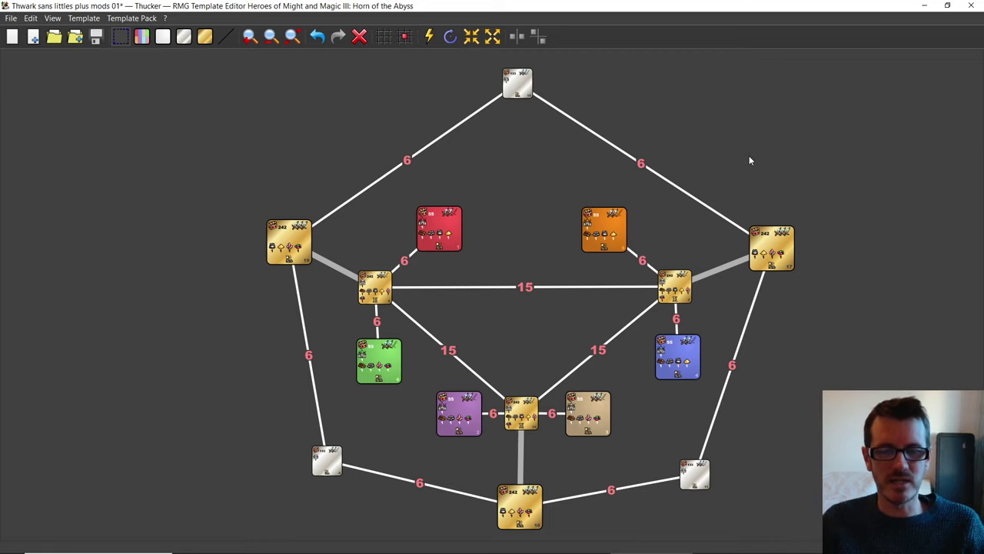
pyautogui.doubleClick(700, 481)
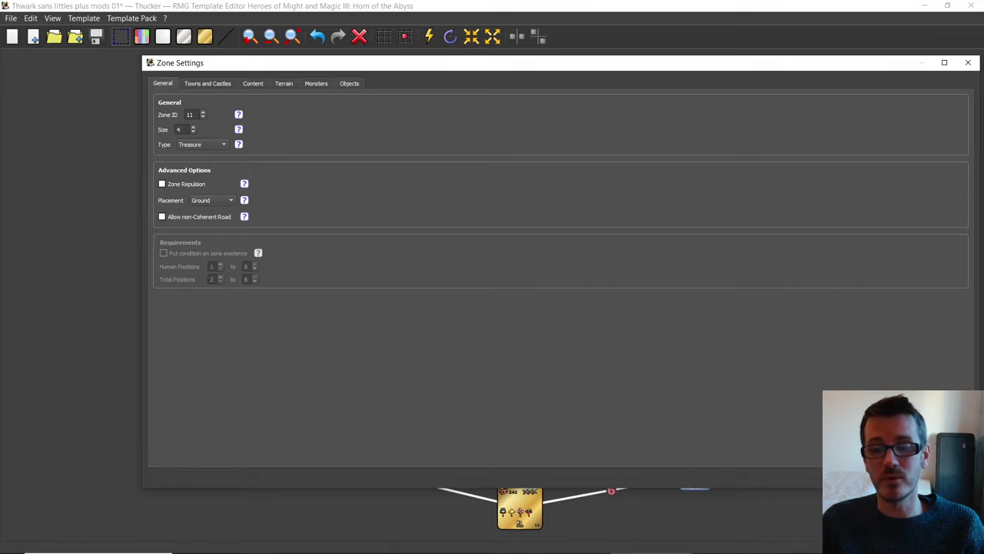
pyautogui.click(950, 478)
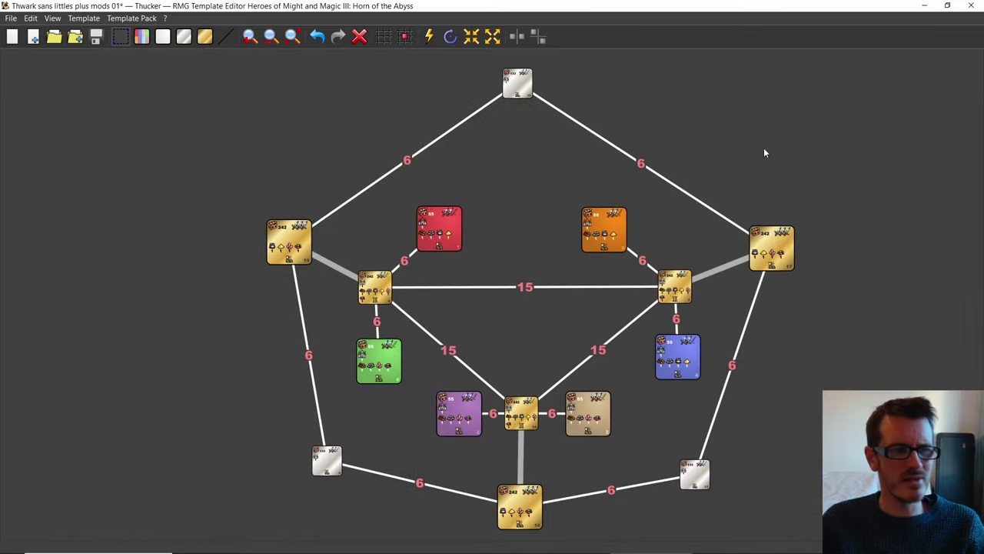